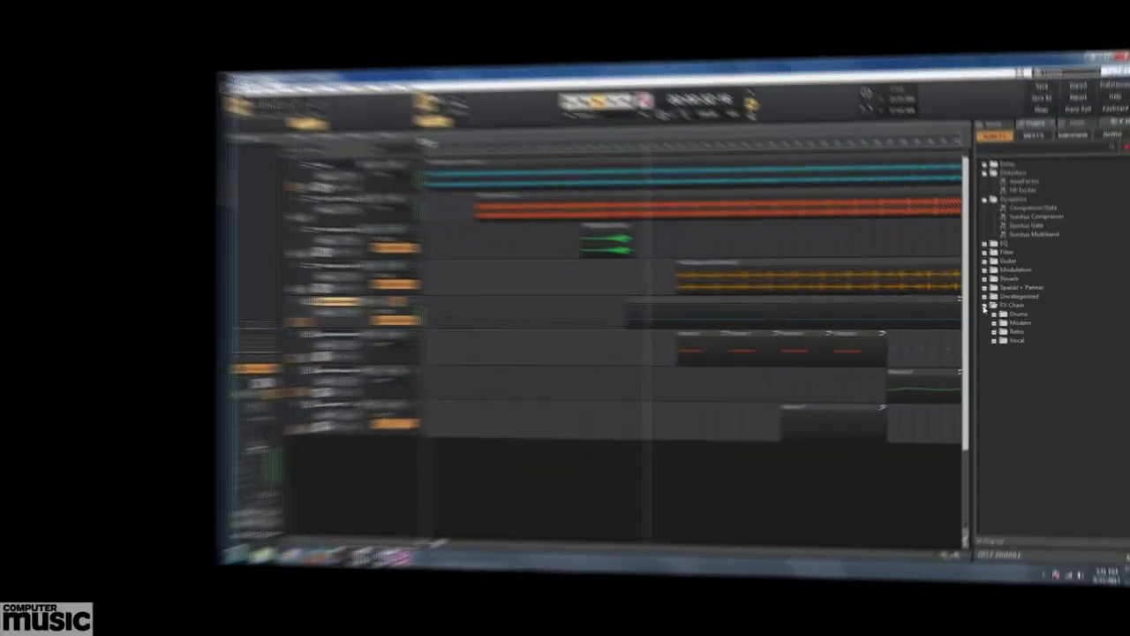
- Open the Rapture Session bass synth and turn its Filter macro up from 5.5 to 9.5
left_click(970, 313)
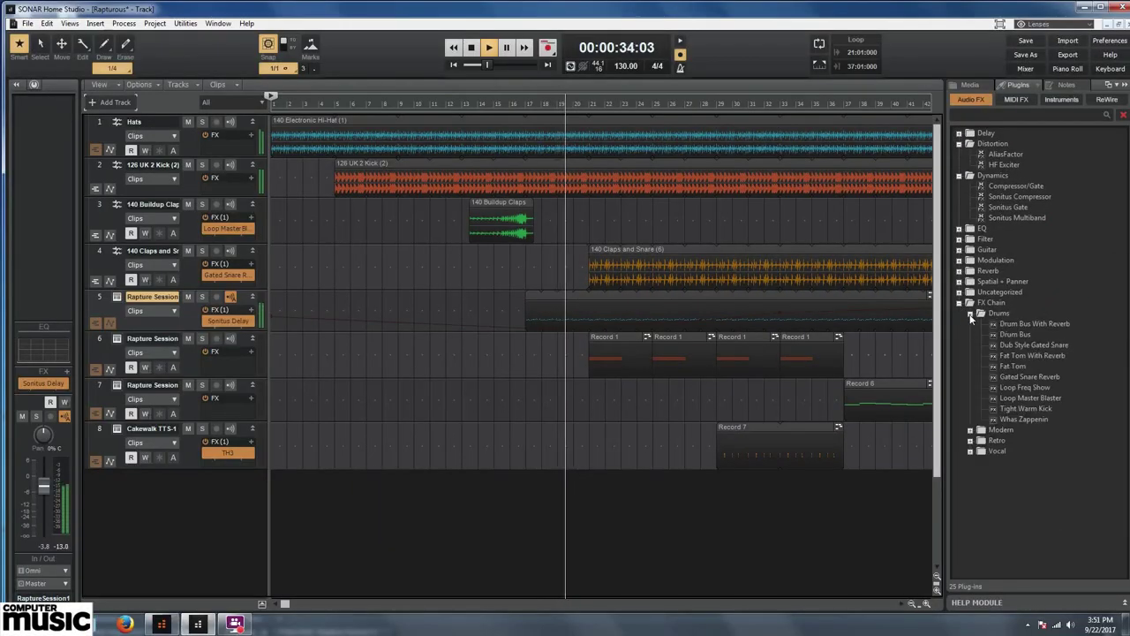
left_click(116, 297)
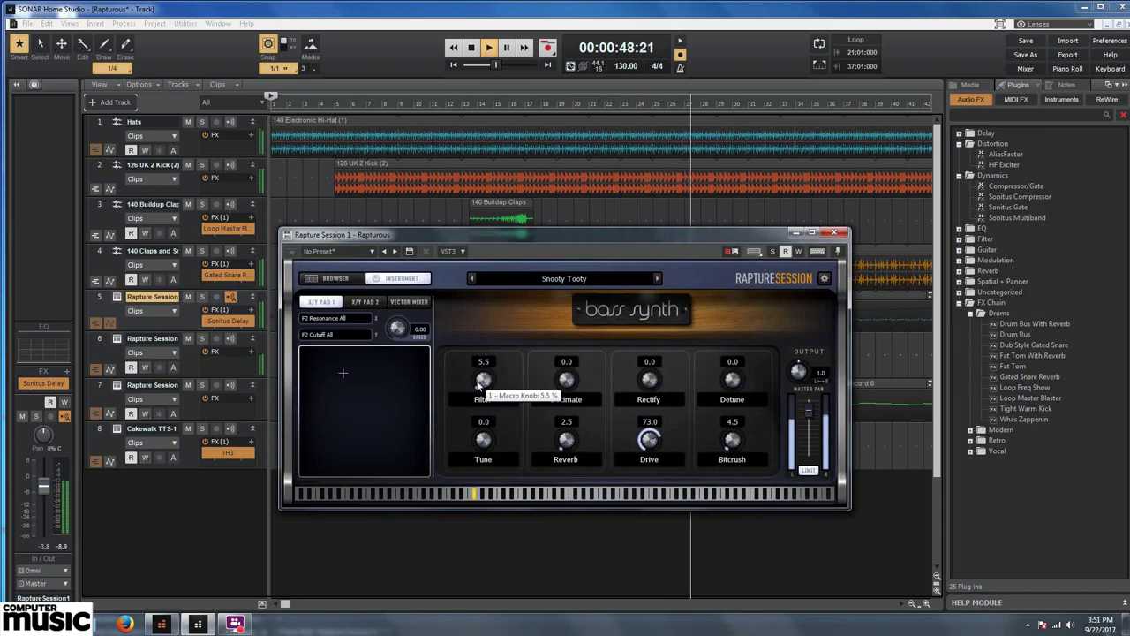
left_click_drag(478, 385, 476, 382)
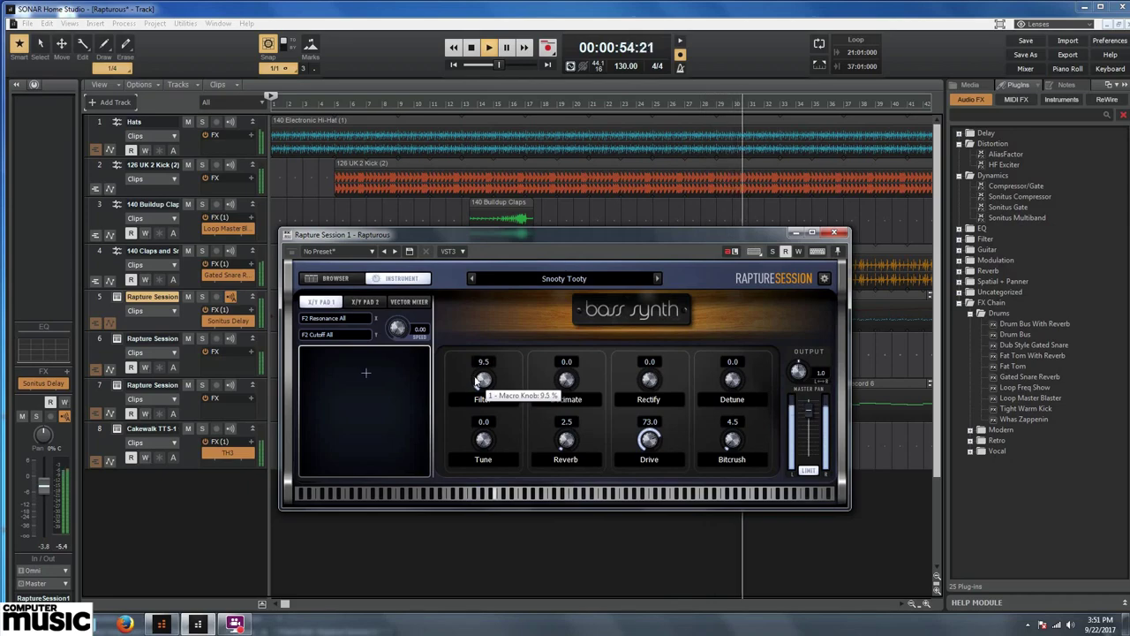
mouse_move(560, 443)
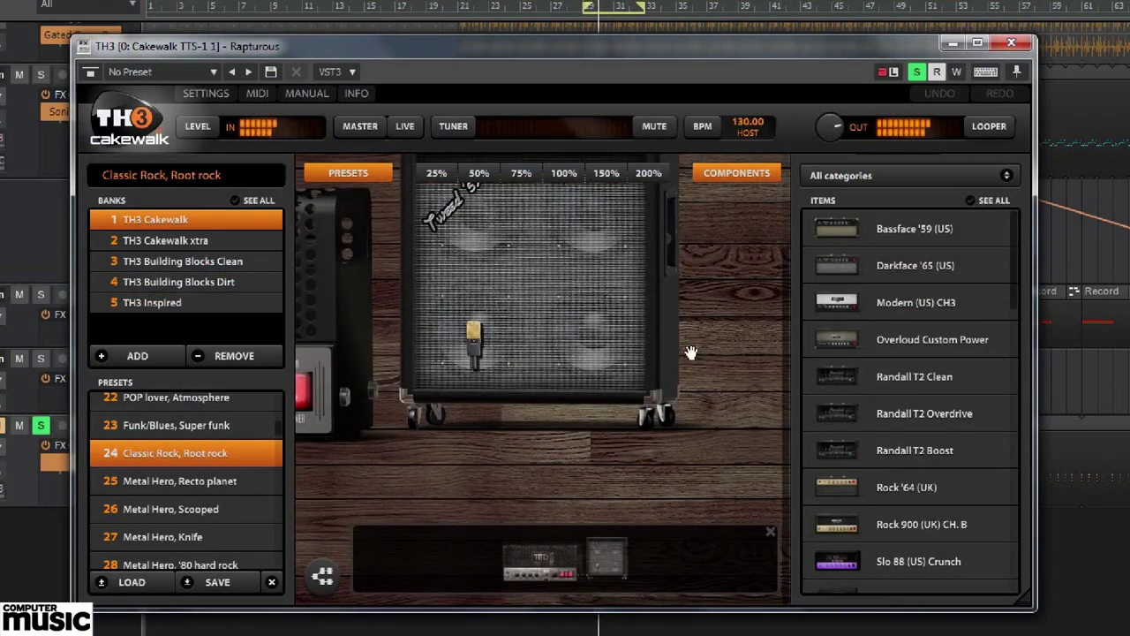
- Start a new project file and name it CMCHS
left_click(989, 125)
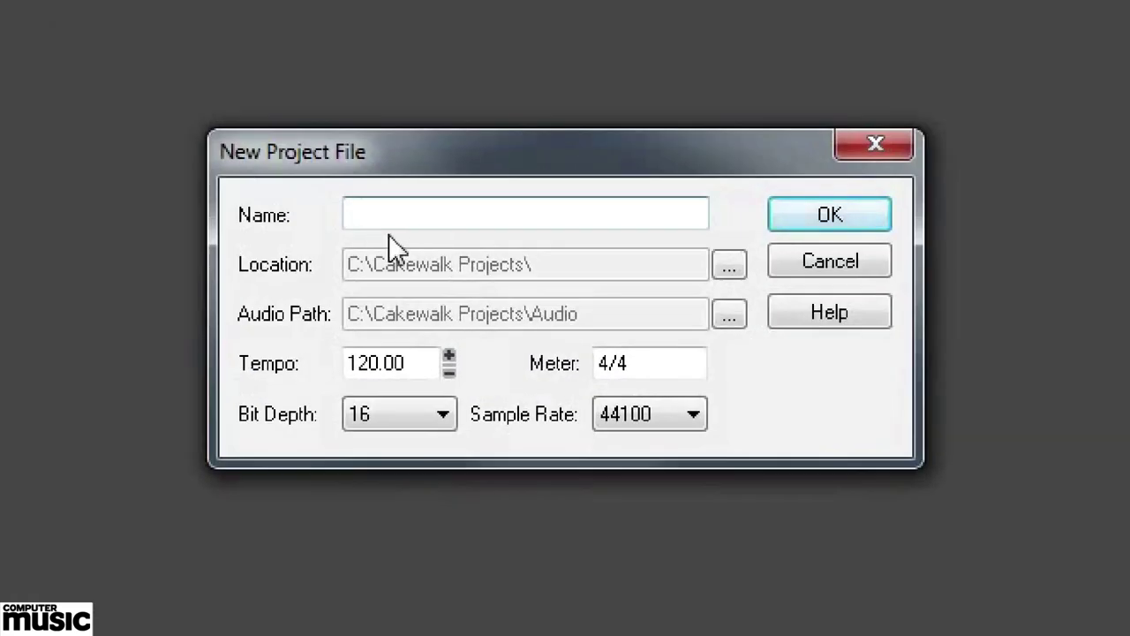
type("CM")
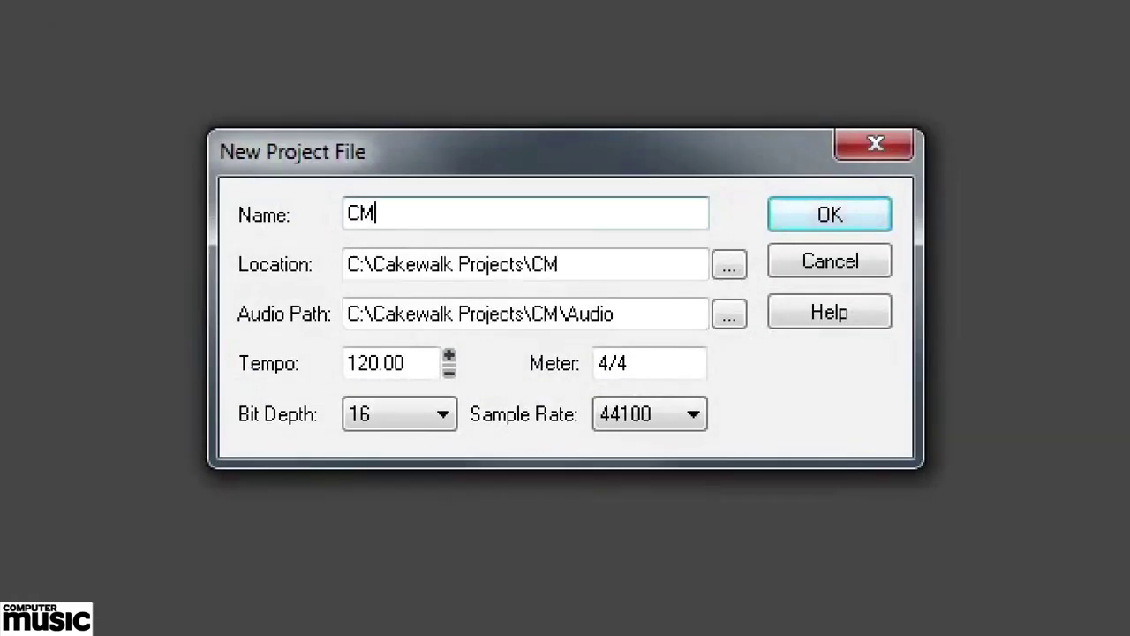
type("CHS")
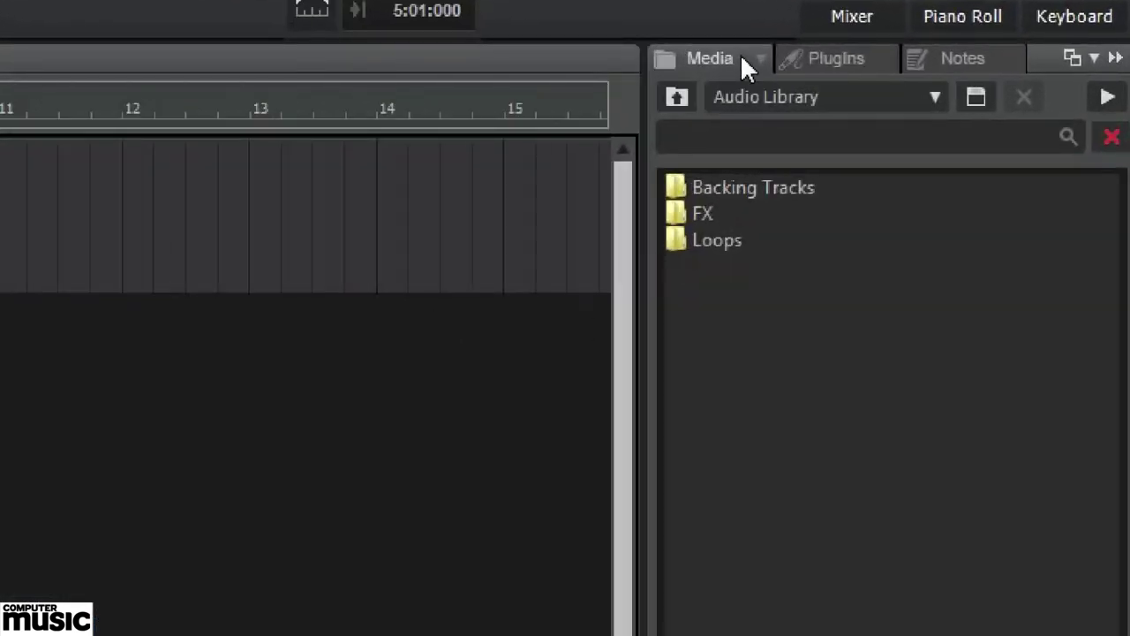
- Drop the 128 Refined - EDM loop from Loops > Drums at the start of Track 1
double_click(697, 243)
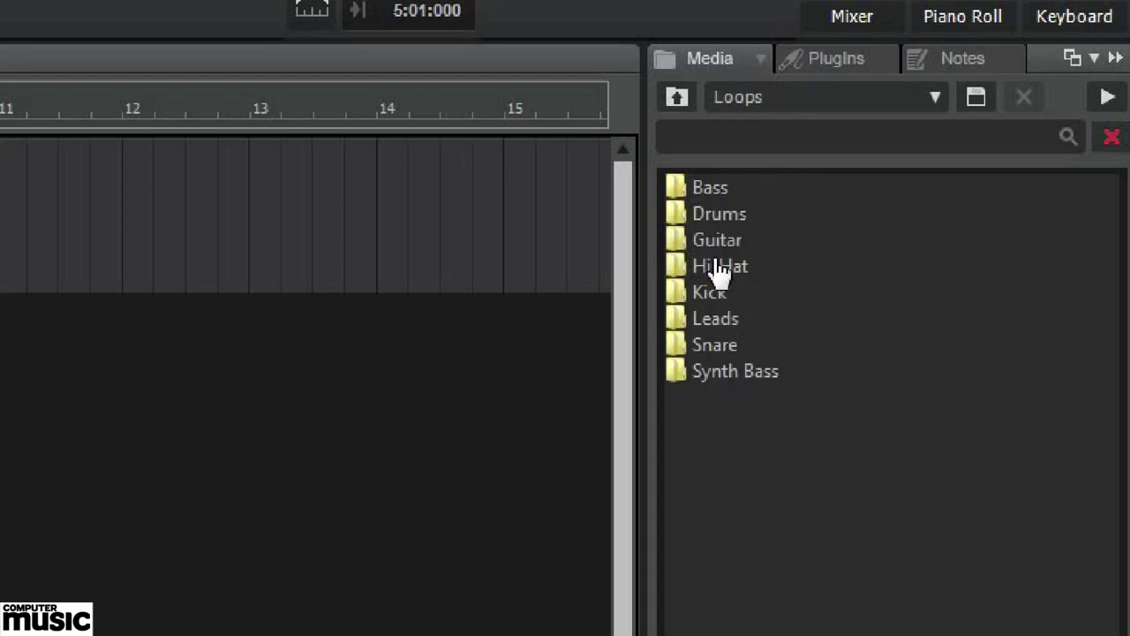
double_click(724, 214)
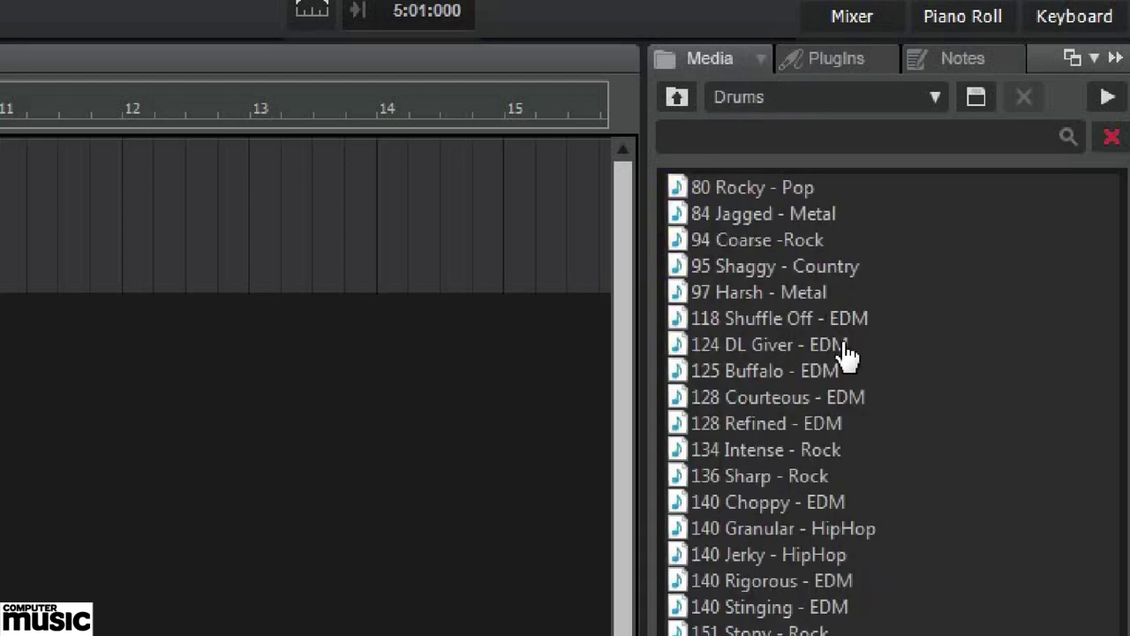
left_click(705, 425)
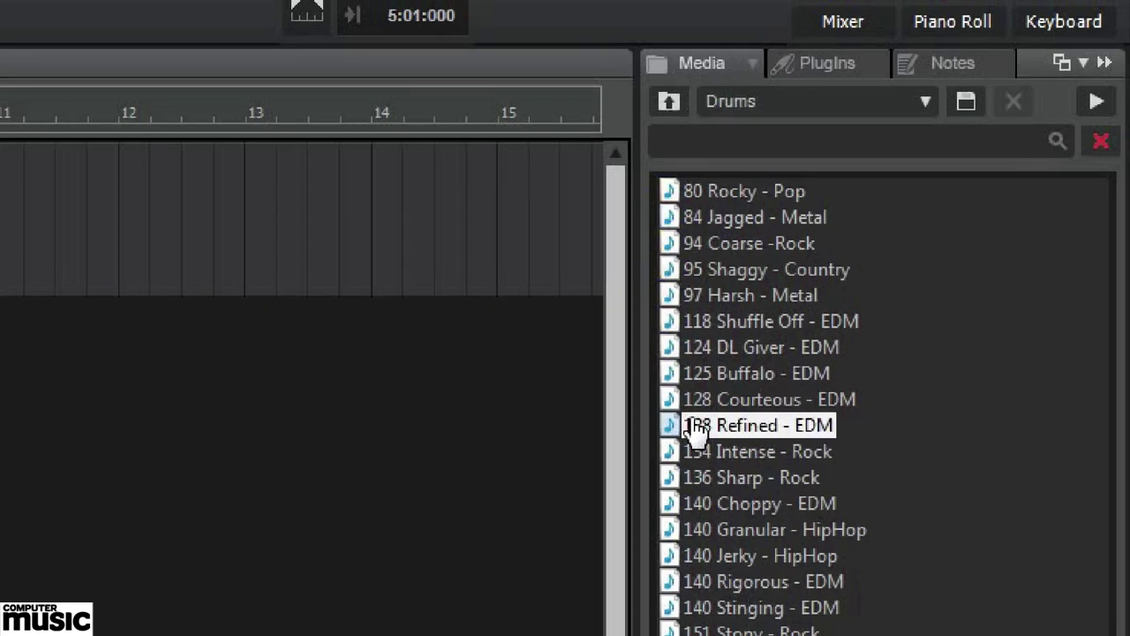
left_click_drag(696, 428, 0, 245)
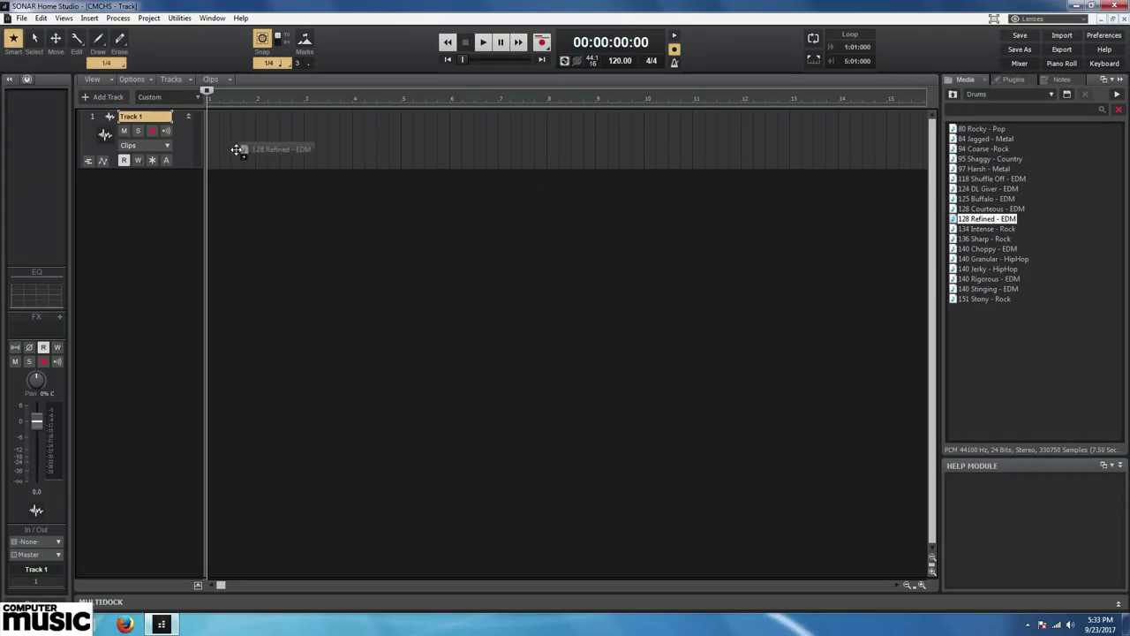
left_click_drag(237, 149, 210, 144)
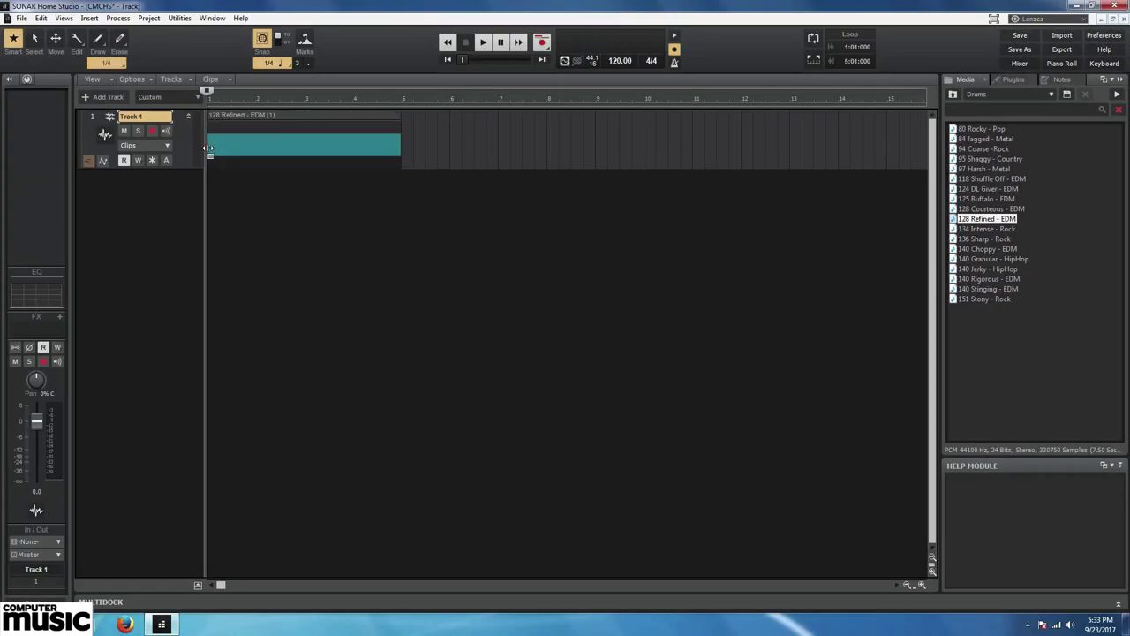
- Play the loop, zoom out, and stretch the drum clip to repeat up to bar 17
key("space")
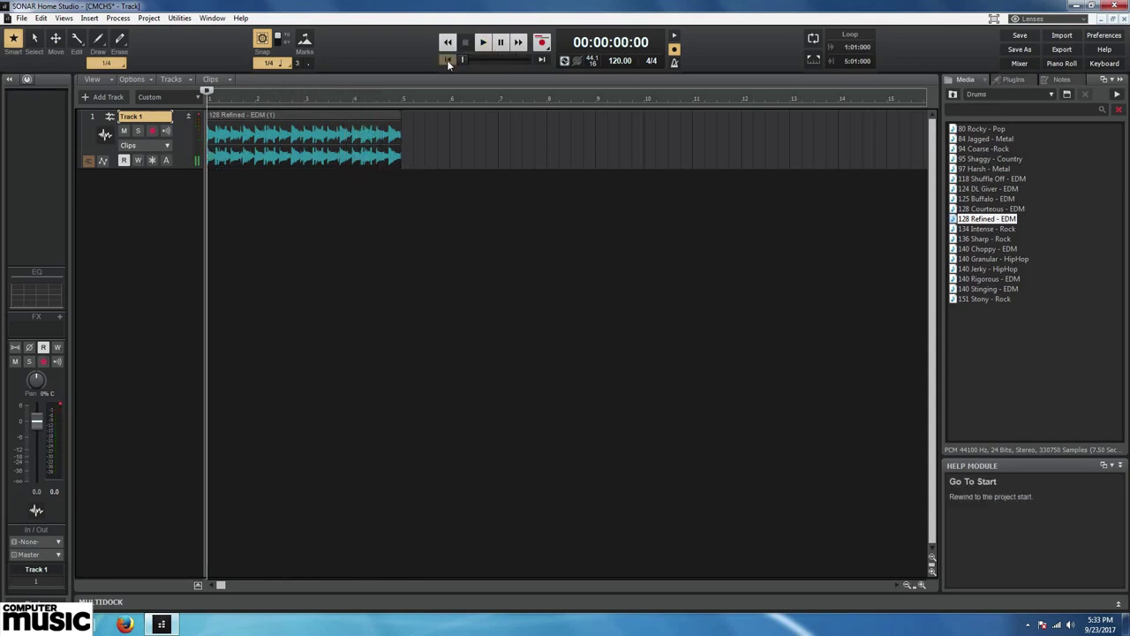
left_click(907, 584)
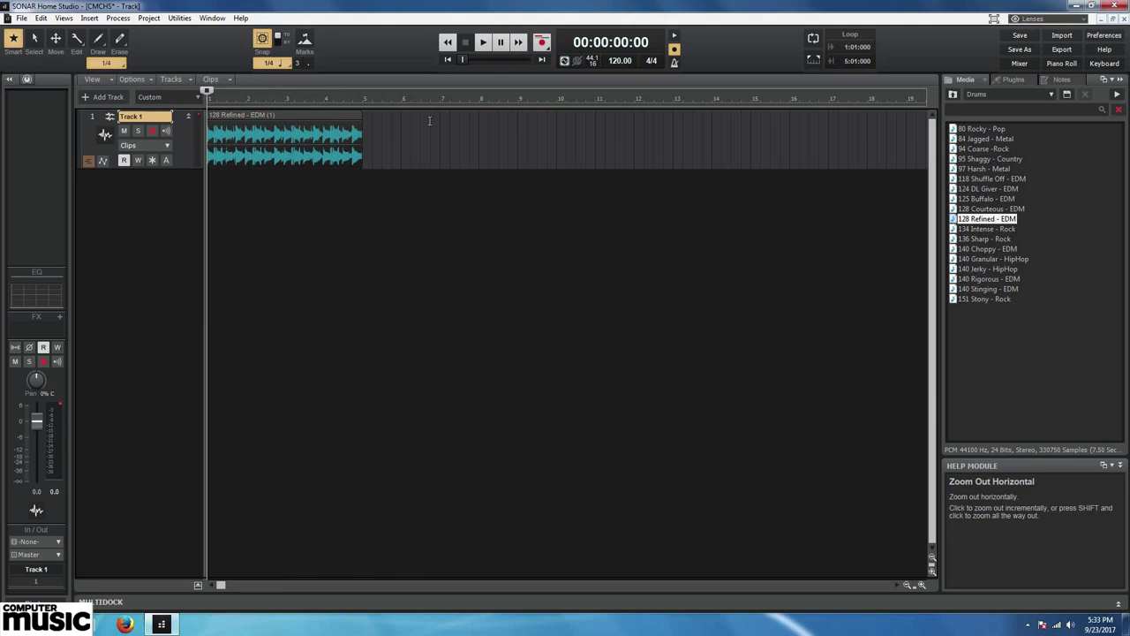
left_click_drag(362, 151, 830, 155)
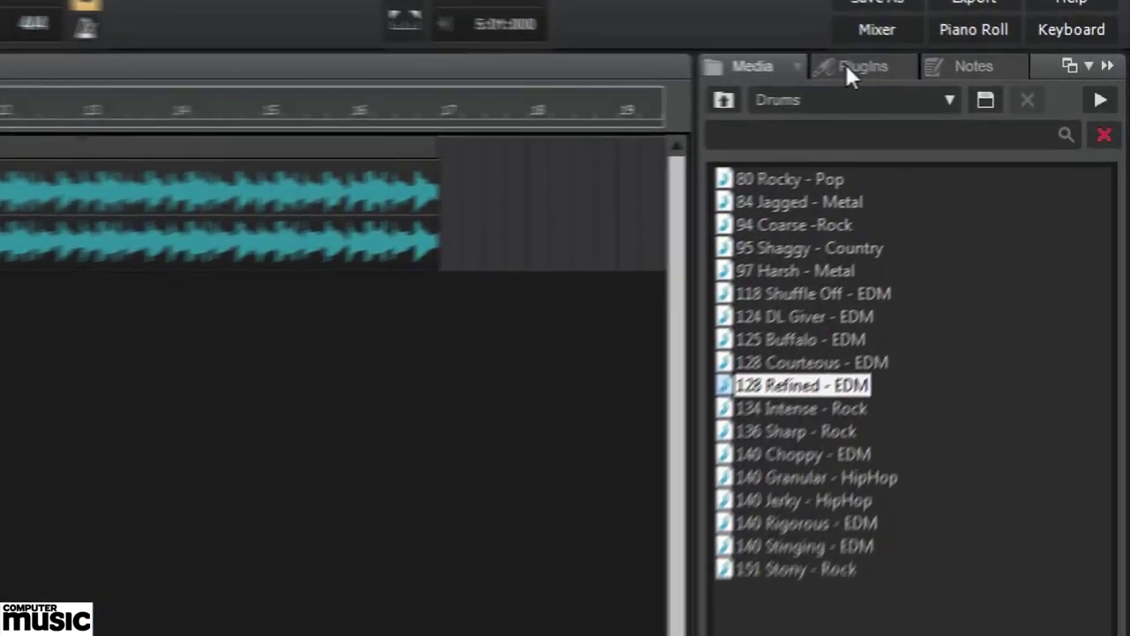
- Show the Browser's Instruments plugins with the General MIDI and Uncategorized folders expanded
left_click(1006, 79)
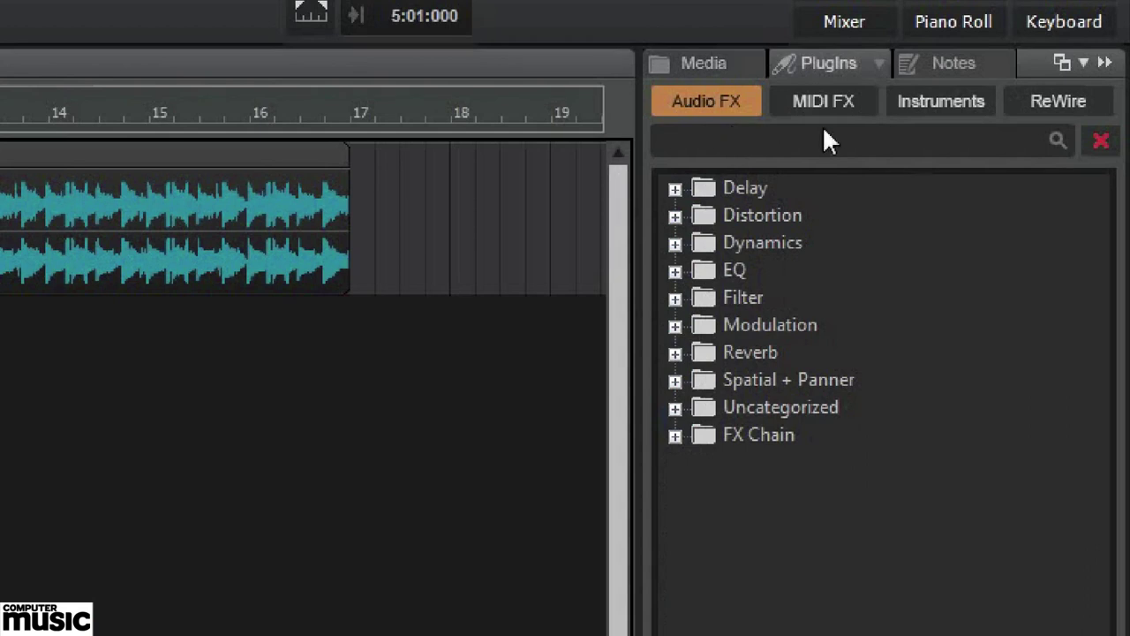
left_click(950, 103)
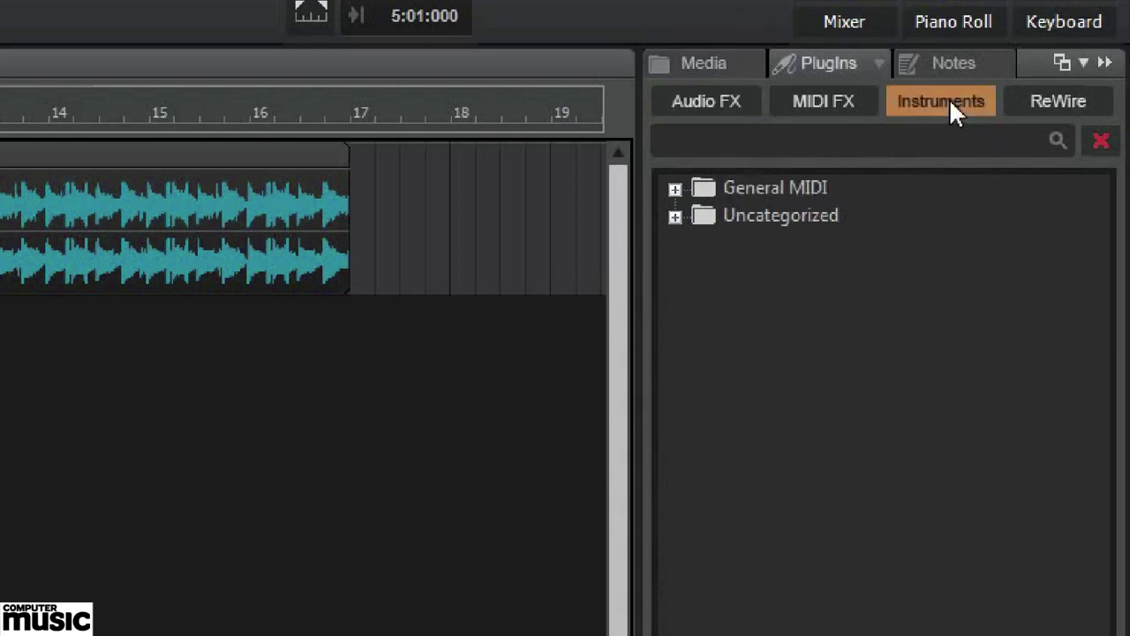
left_click(676, 191)
left_click(675, 245)
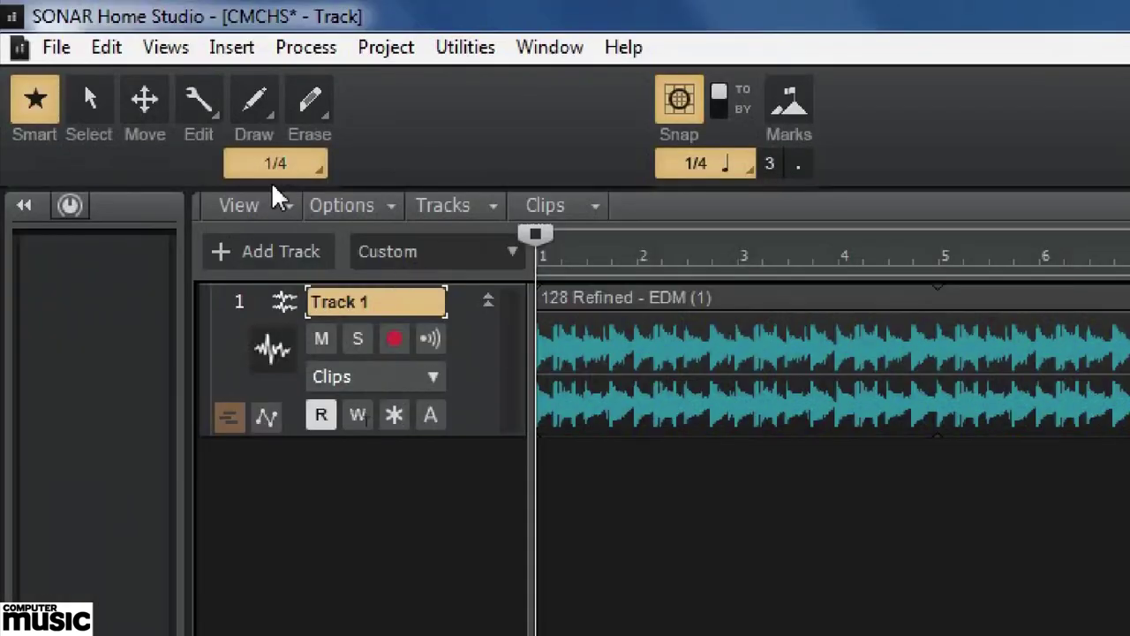
- In Preferences > VST Settings, add C:\Program Files\Steinberg\Vstplugins as a new scan folder
left_click(106, 50)
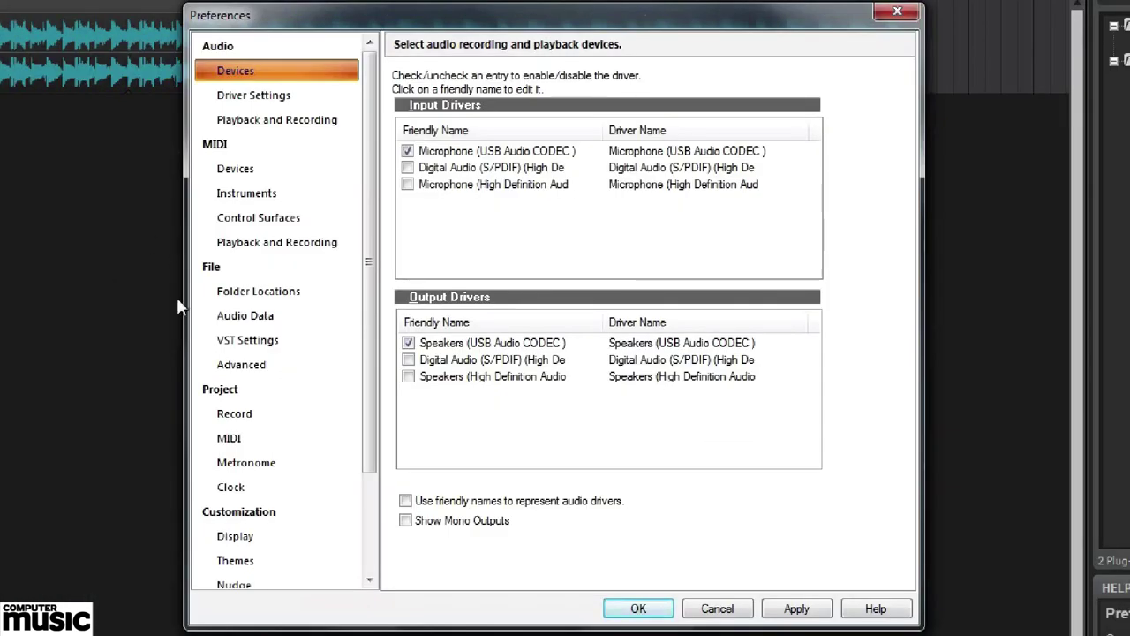
left_click(243, 342)
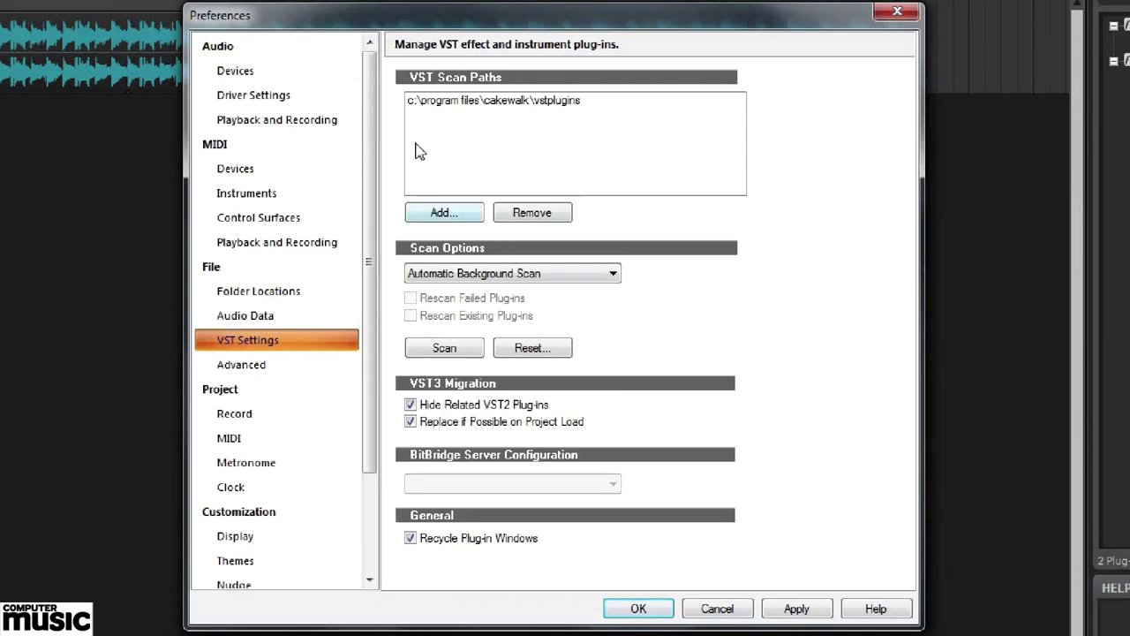
left_click(450, 217)
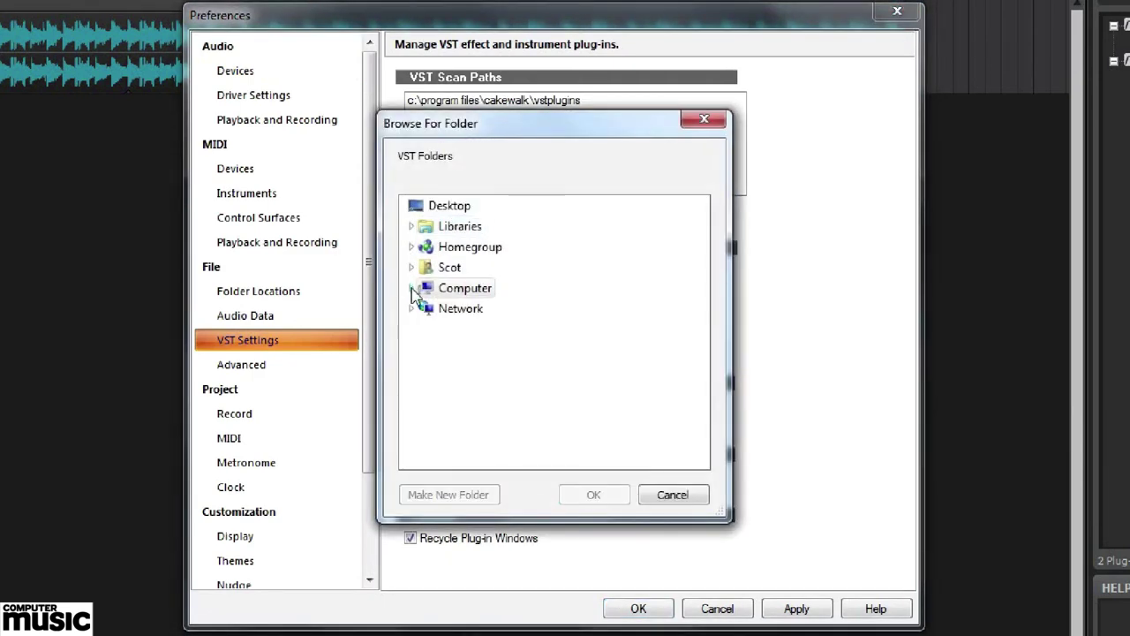
left_click(412, 289)
left_click(421, 308)
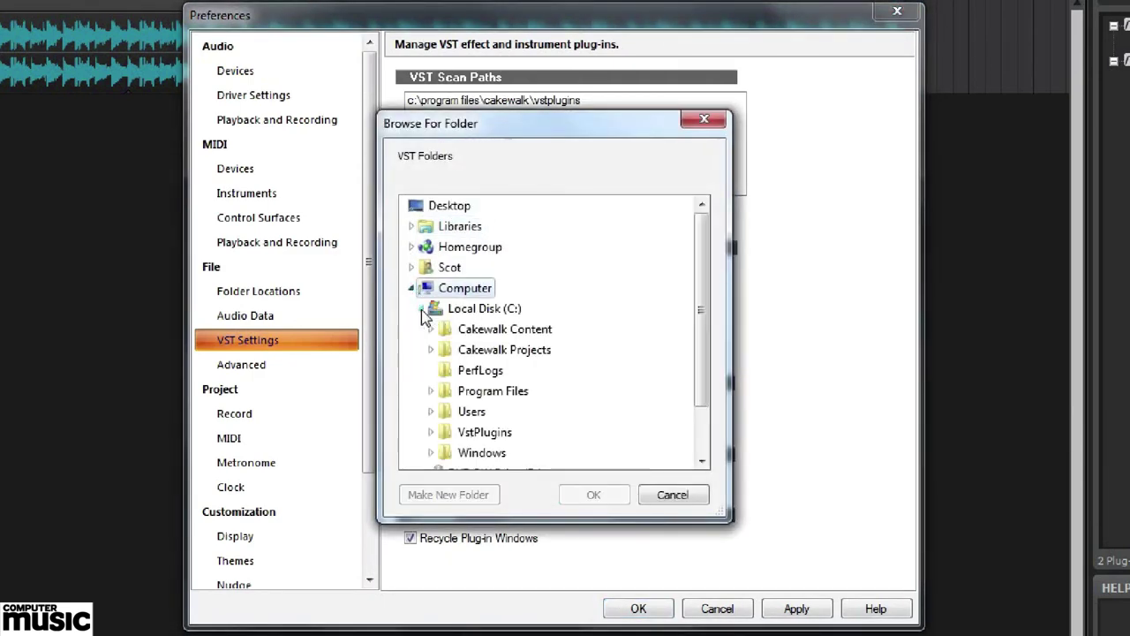
left_click(431, 390)
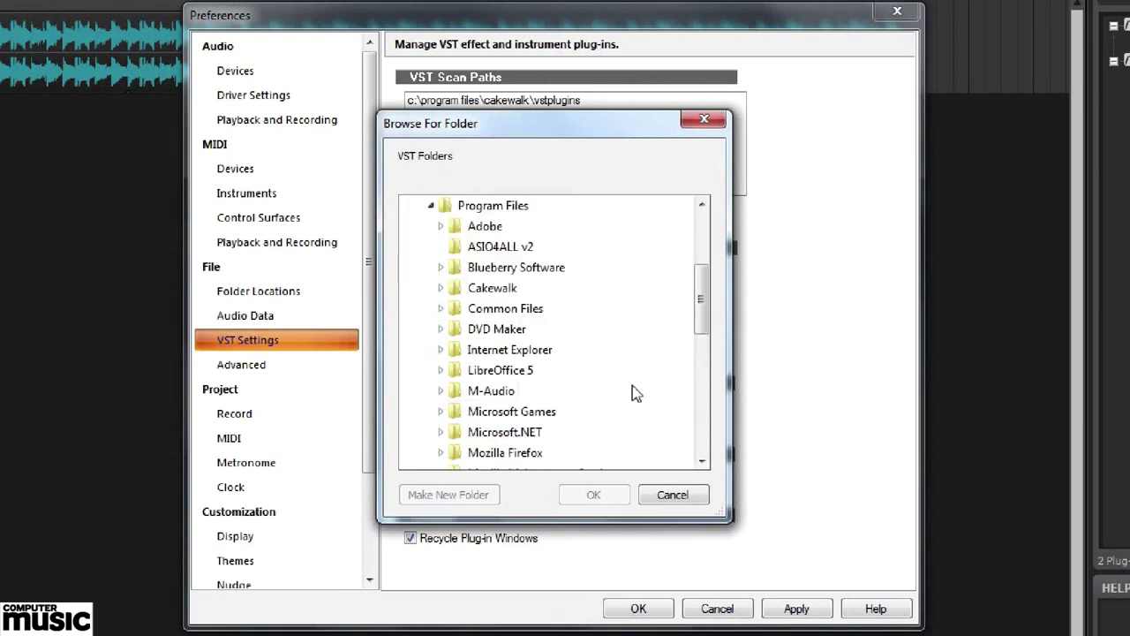
left_click_drag(709, 335, 705, 378)
left_click(441, 412)
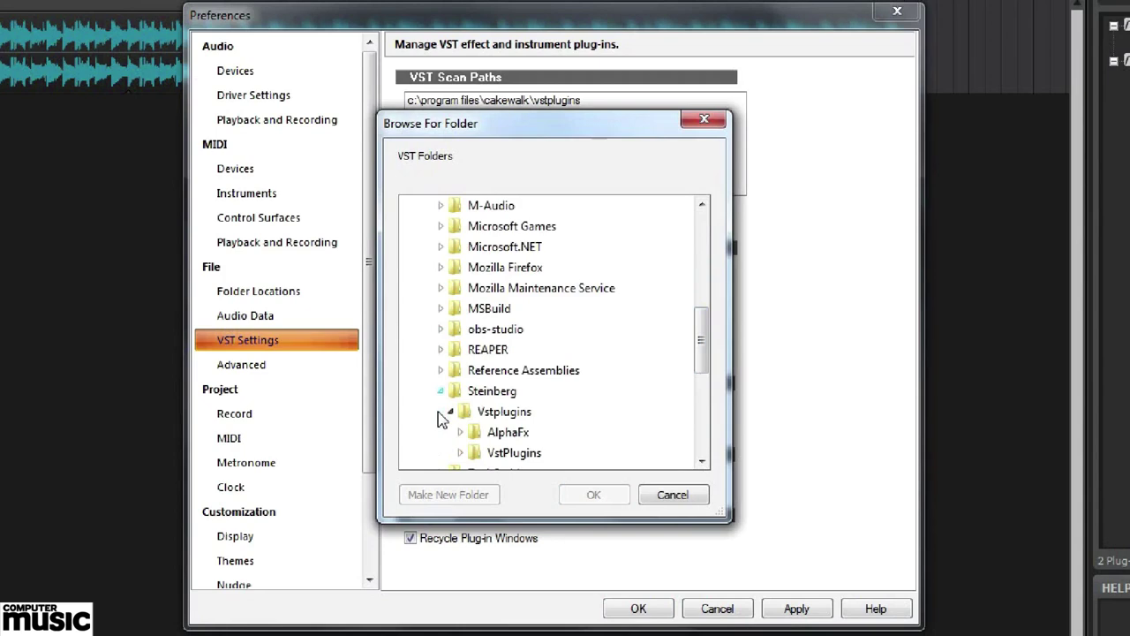
left_click(505, 415)
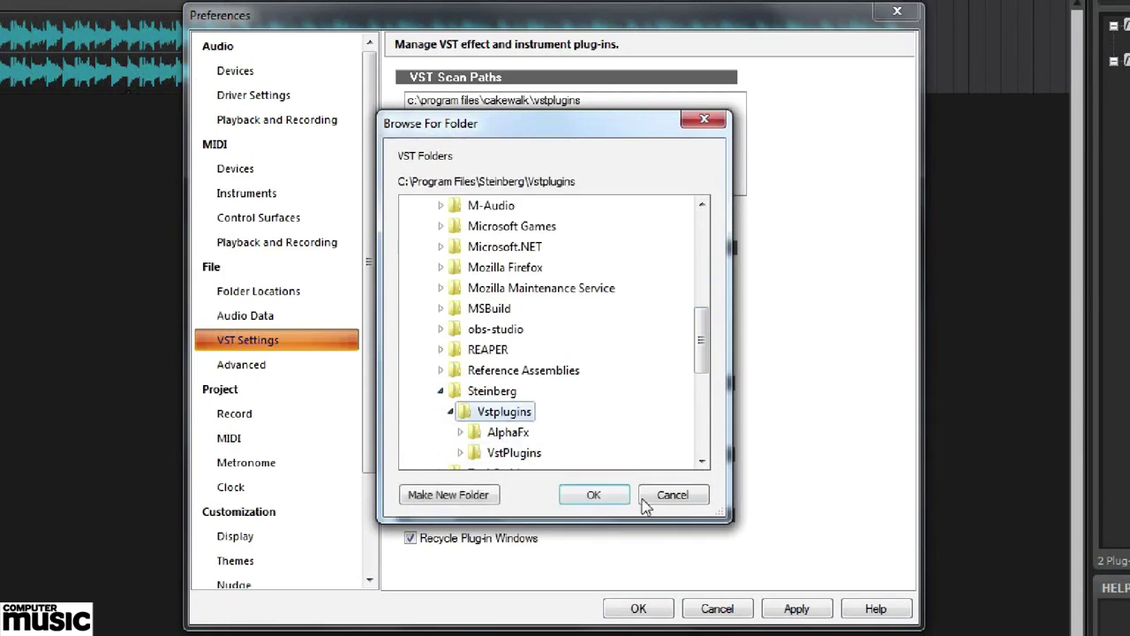
left_click(595, 496)
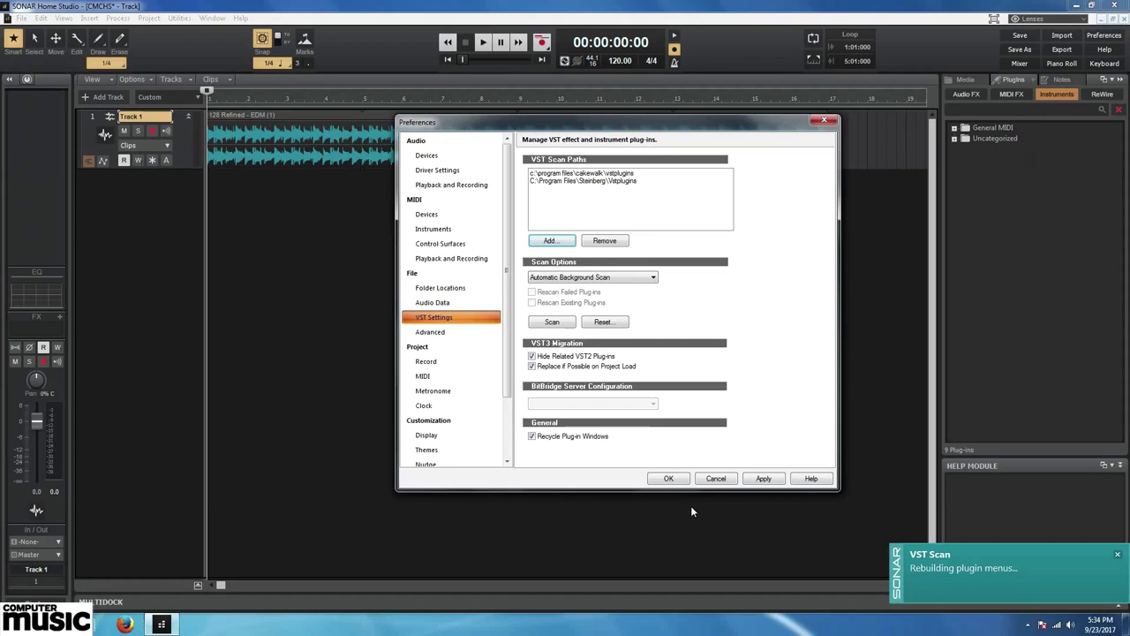
- Close Preferences and drag Alpha CM from Uncategorized instruments into the track view
left_click(669, 478)
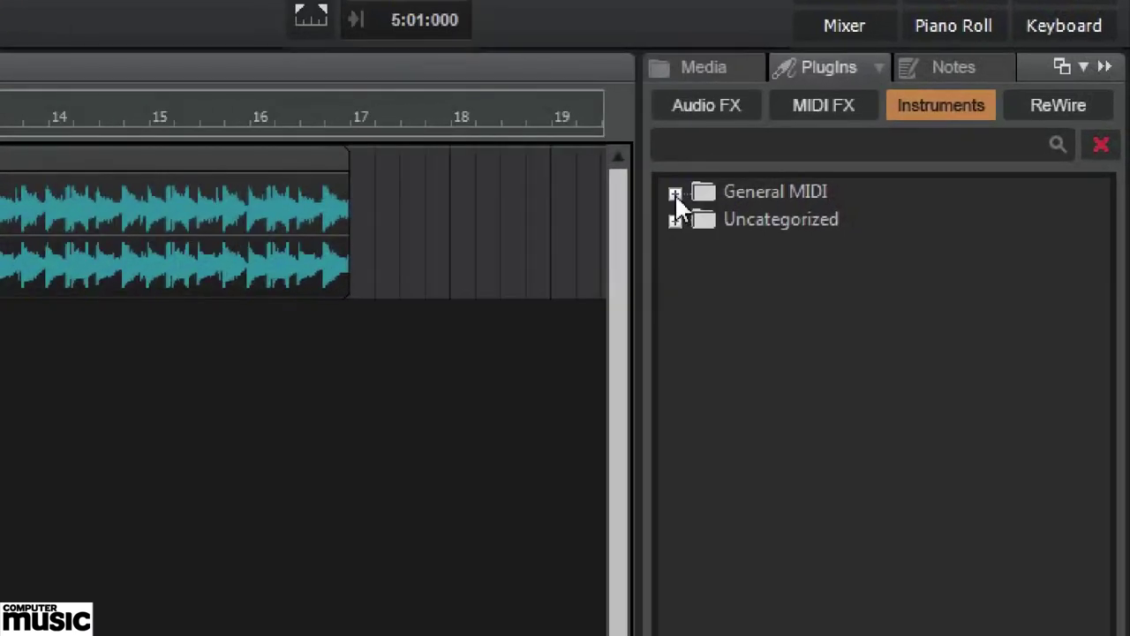
left_click(674, 219)
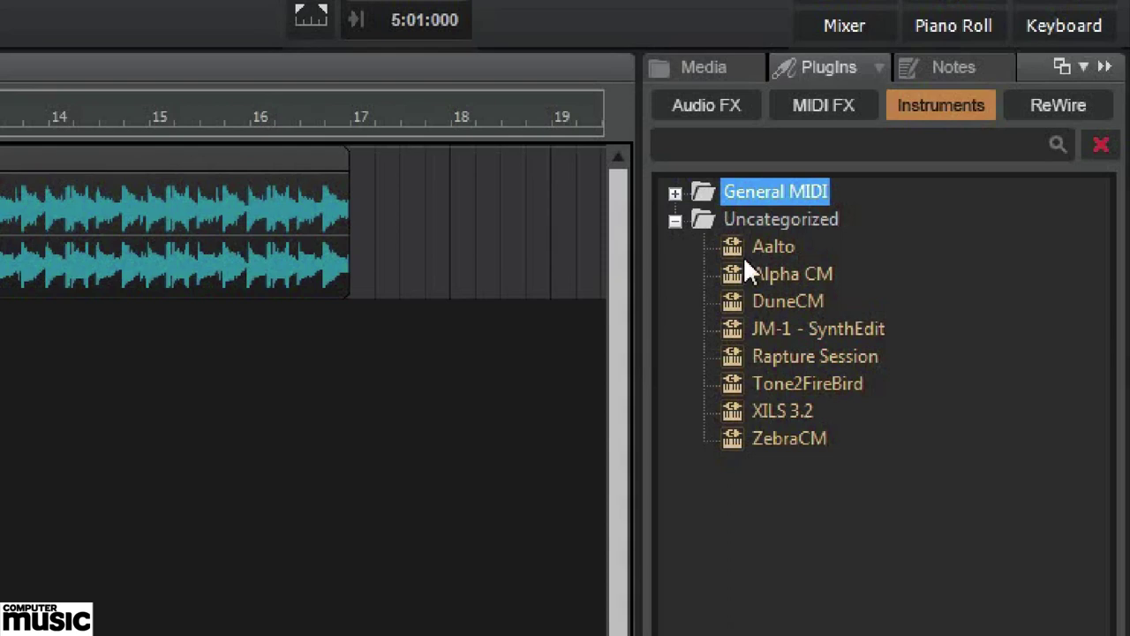
left_click_drag(777, 276, 284, 378)
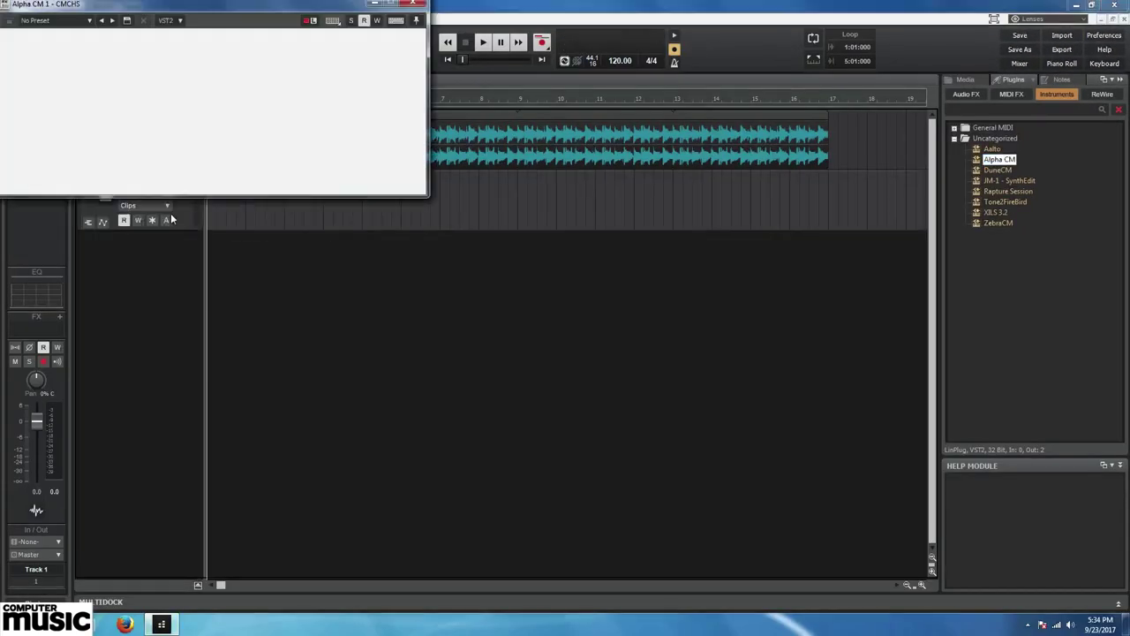
- Switch the Alpha CM synth to the AlphaCM bank's BAS-Res-TEG preset
left_click_drag(210, 7, 514, 246)
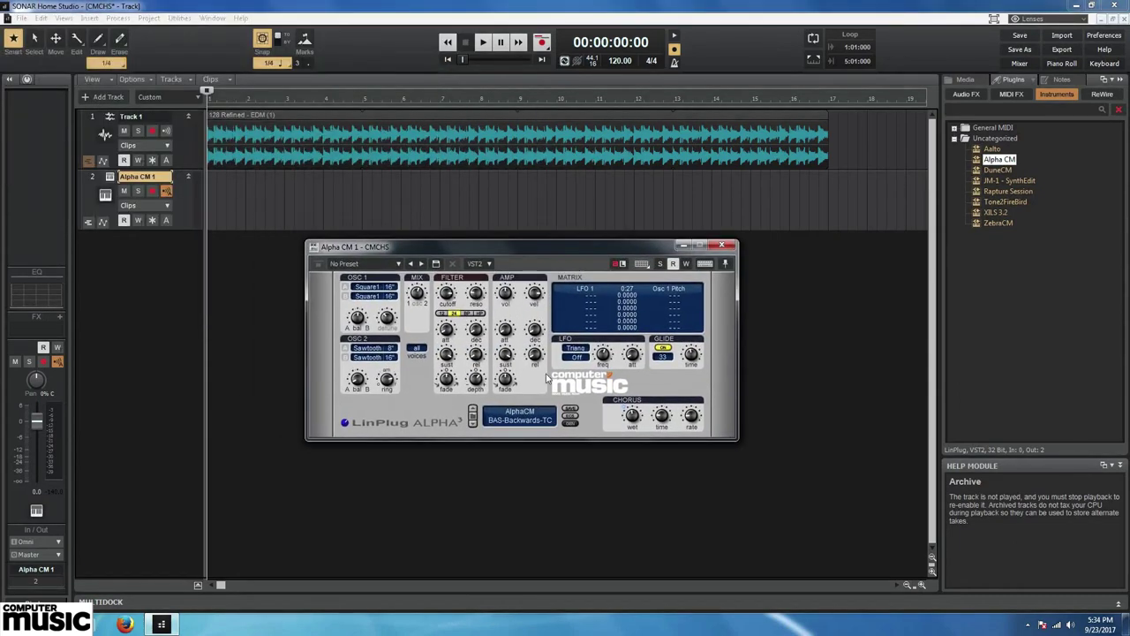
left_click(521, 412)
left_click(519, 423)
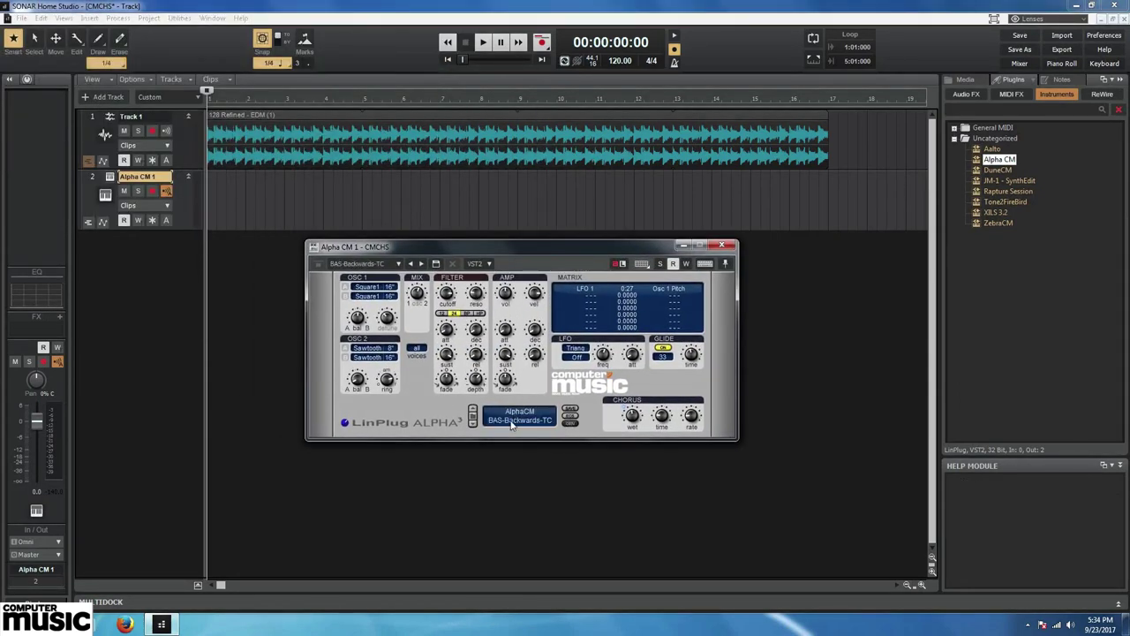
left_click(514, 422)
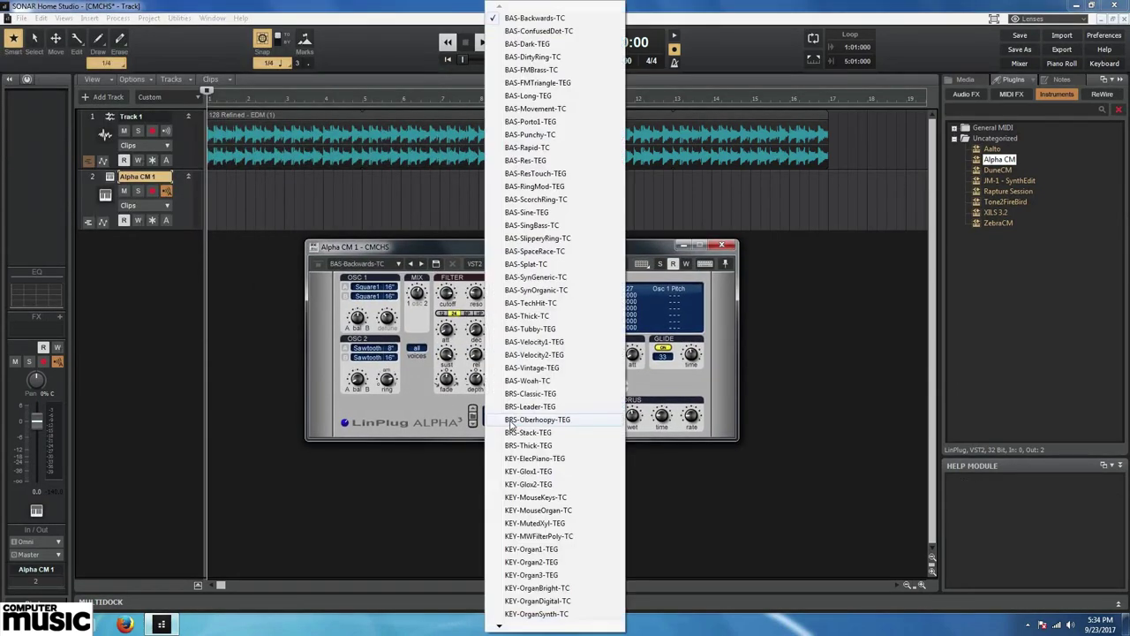
left_click(525, 160)
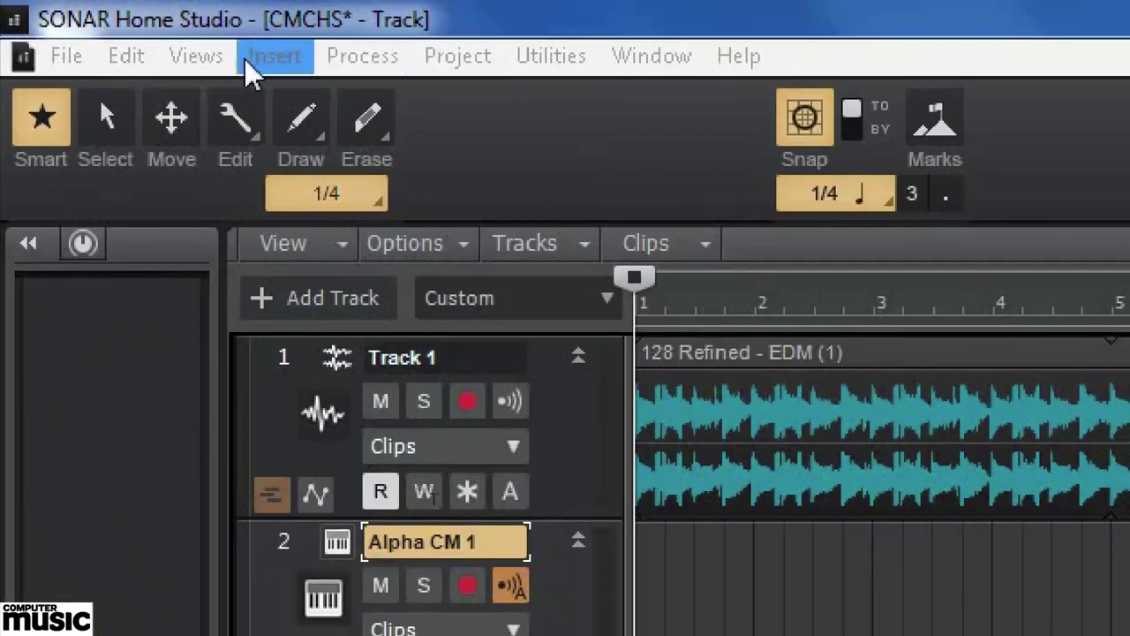
left_click(193, 58)
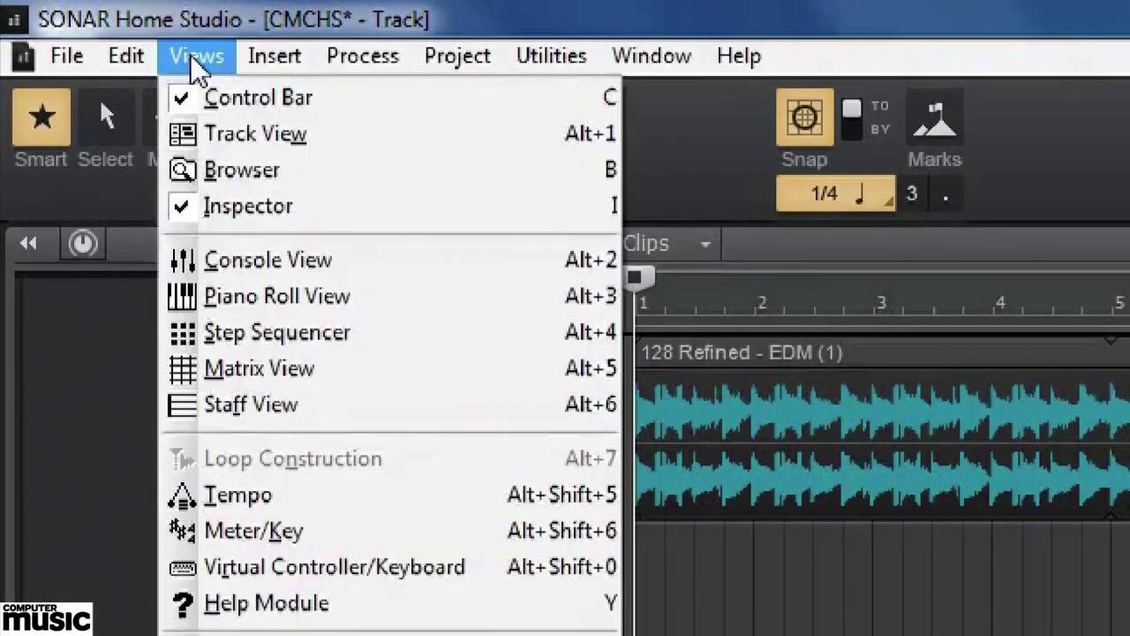
left_click(381, 567)
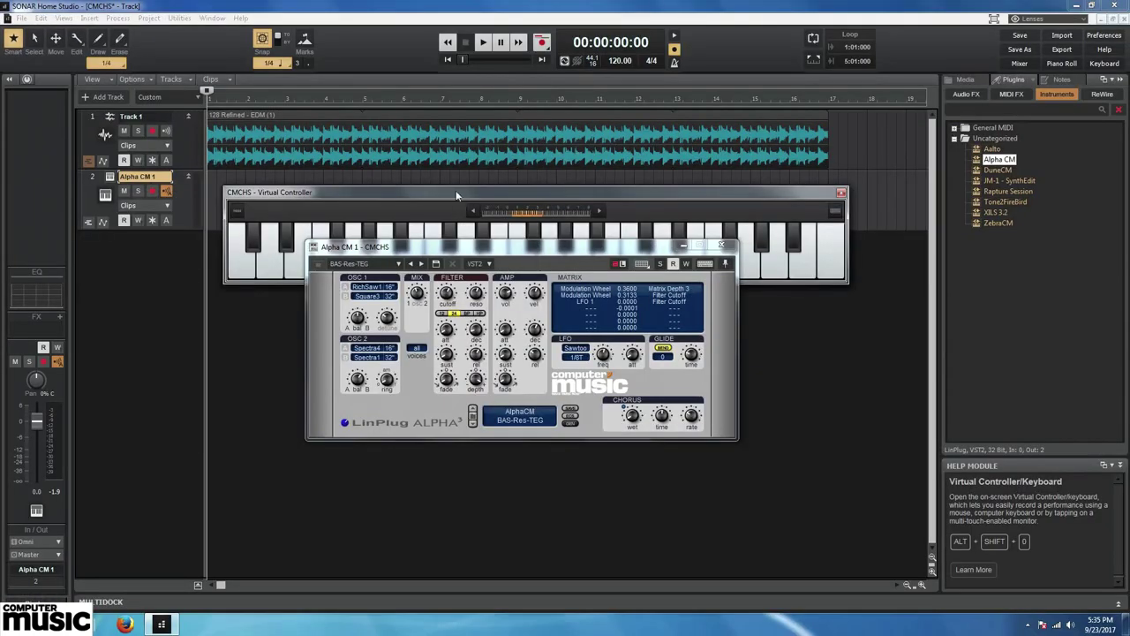
left_click_drag(457, 195, 440, 148)
left_click(559, 212)
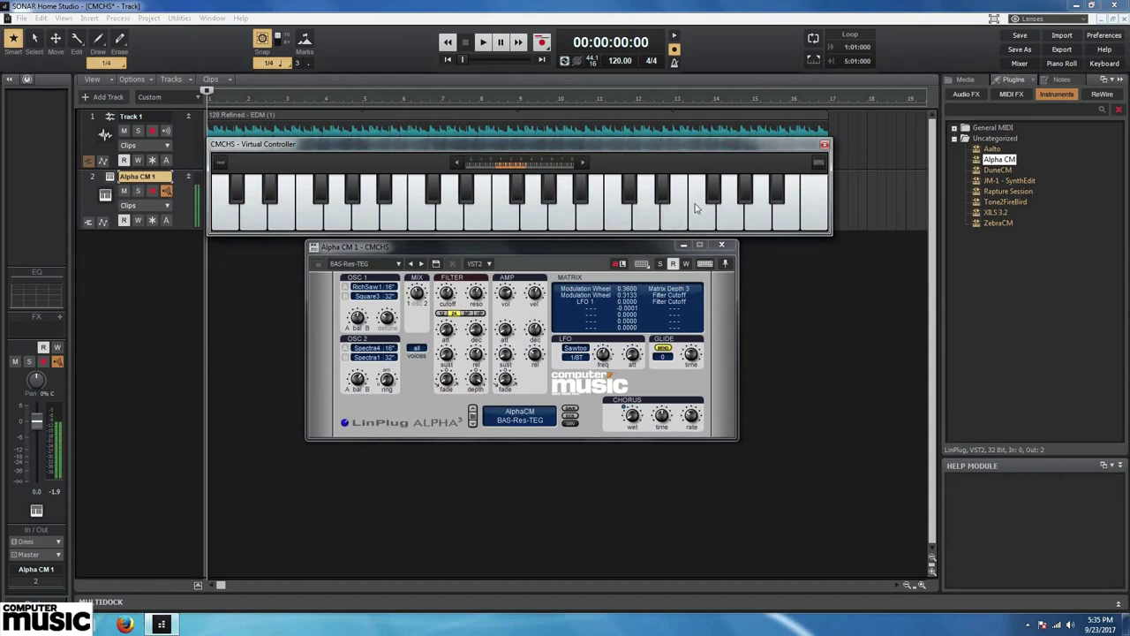
left_click(824, 145)
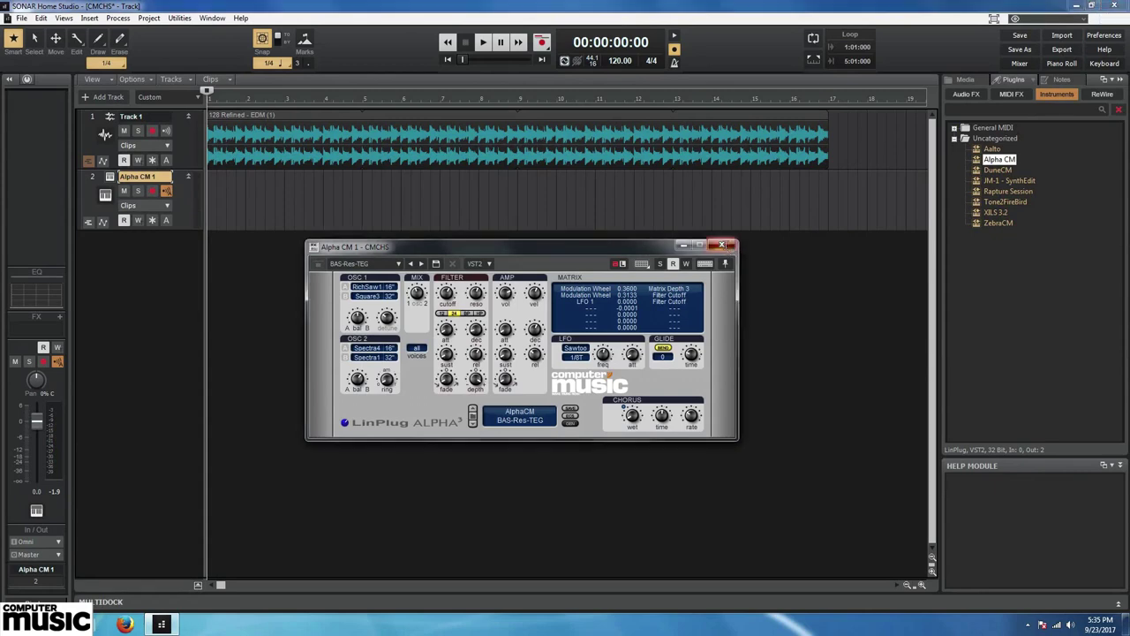
- Close the Alpha CM window and widen the track headers to reveal the FX bins
left_click(722, 247)
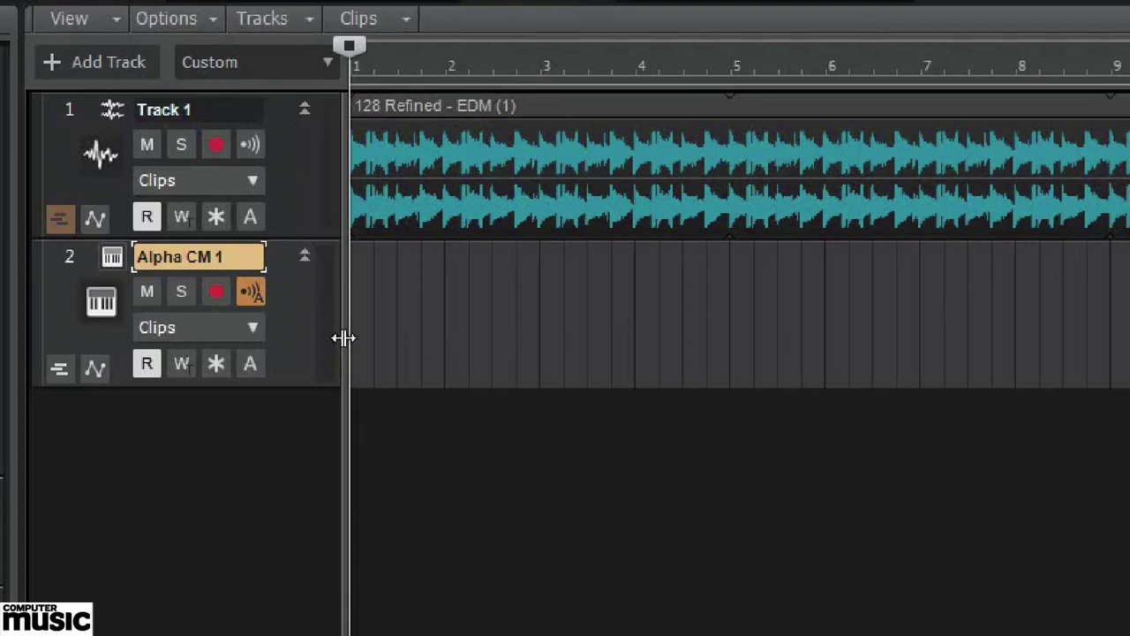
left_click_drag(344, 337, 464, 344)
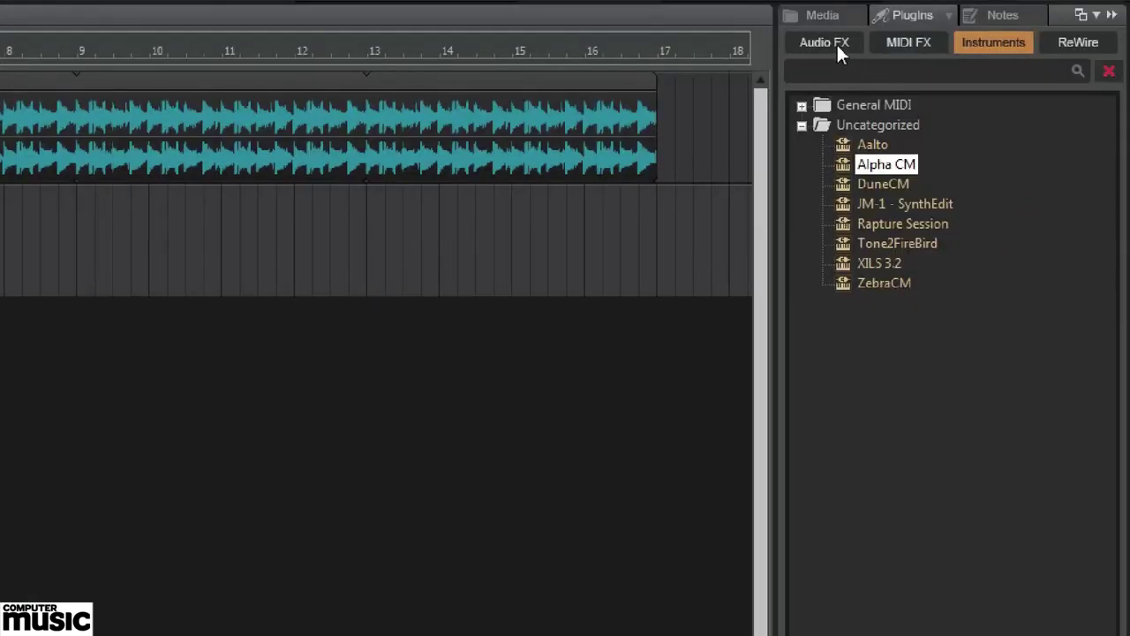
- Expand the Audio FX folders and drag Sonitus Delay onto the Alpha CM 1 track
left_click(838, 50)
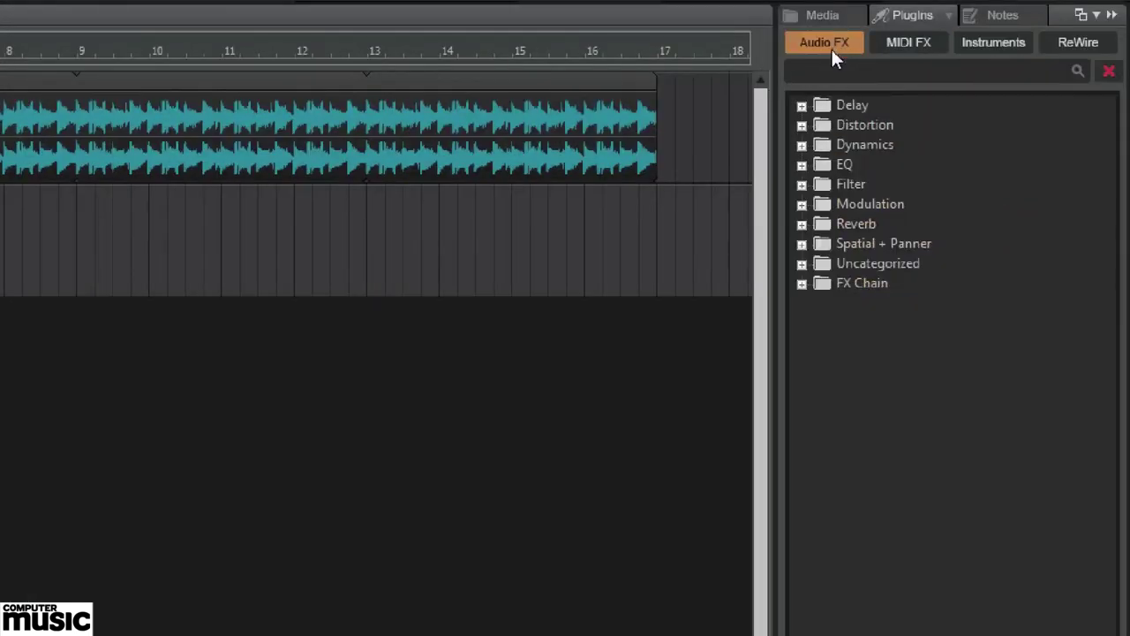
left_click(801, 106)
left_click(801, 164)
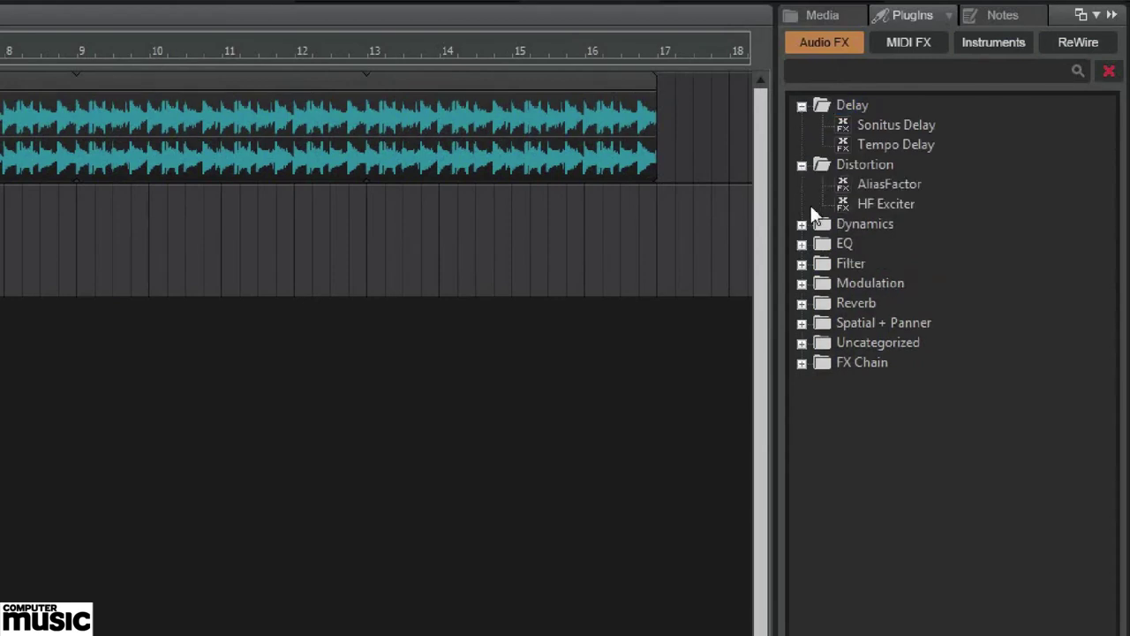
left_click(802, 223)
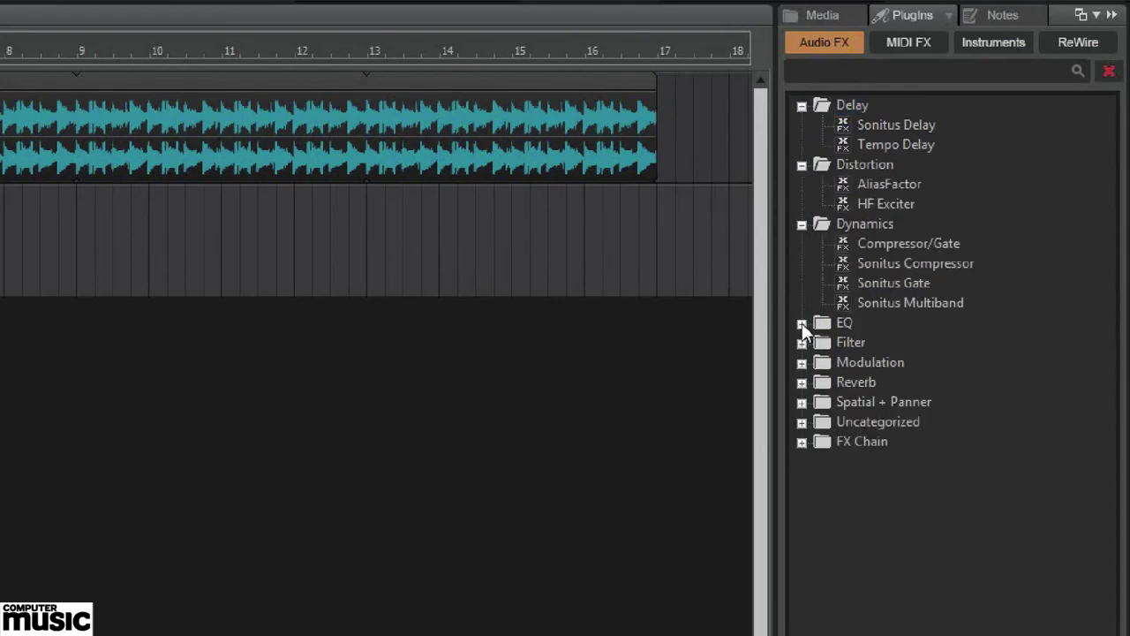
left_click(802, 323)
left_click(801, 382)
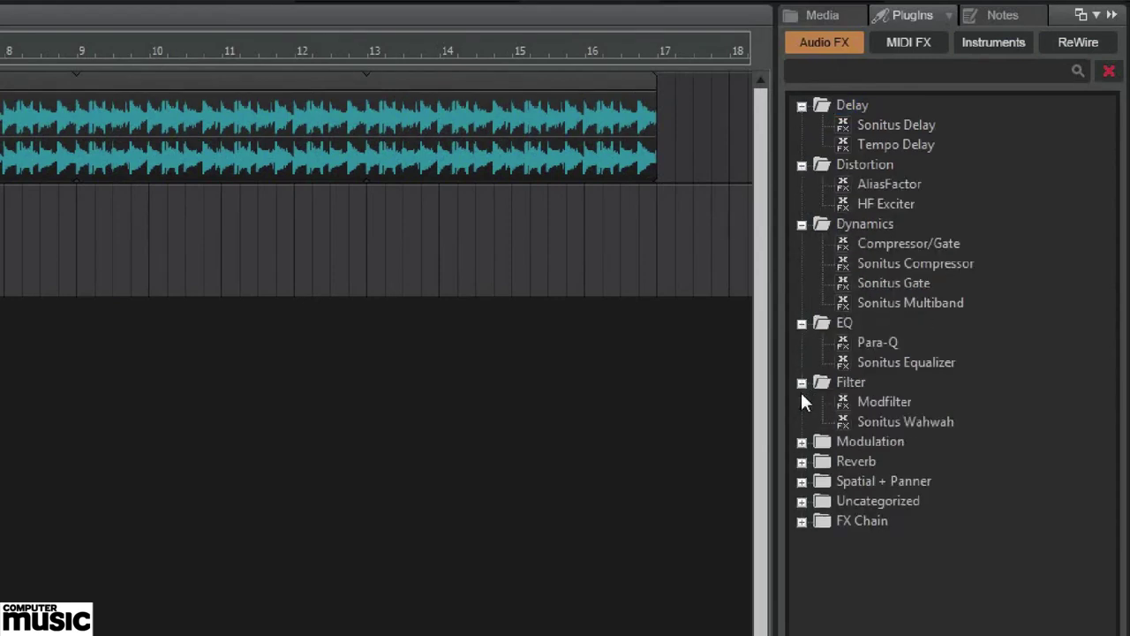
left_click(802, 441)
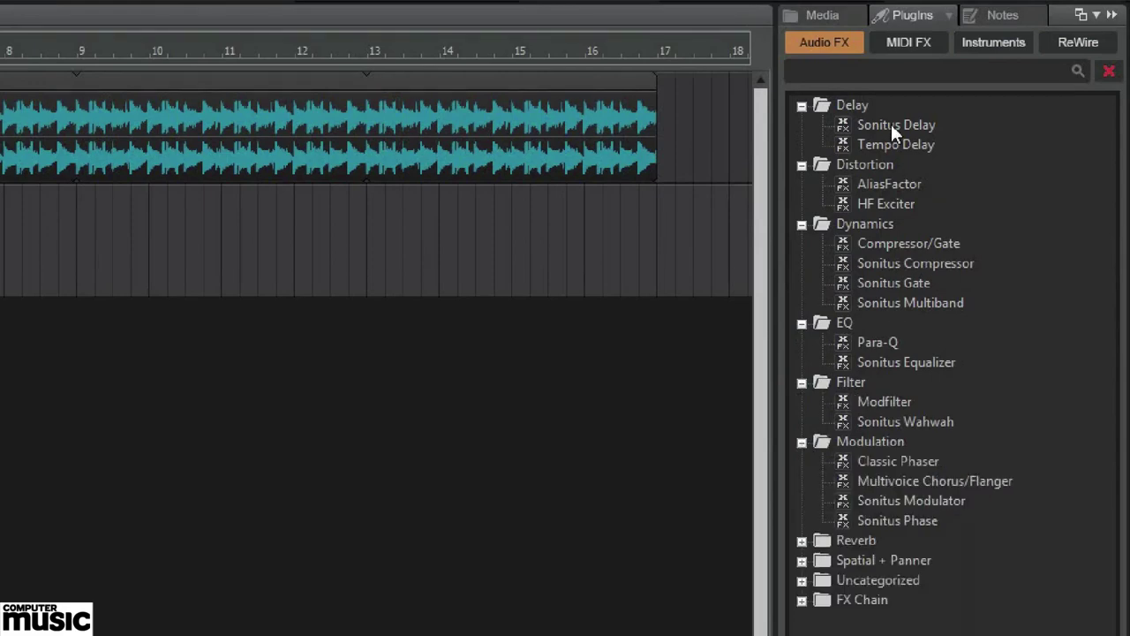
left_click_drag(891, 124, 0, 255)
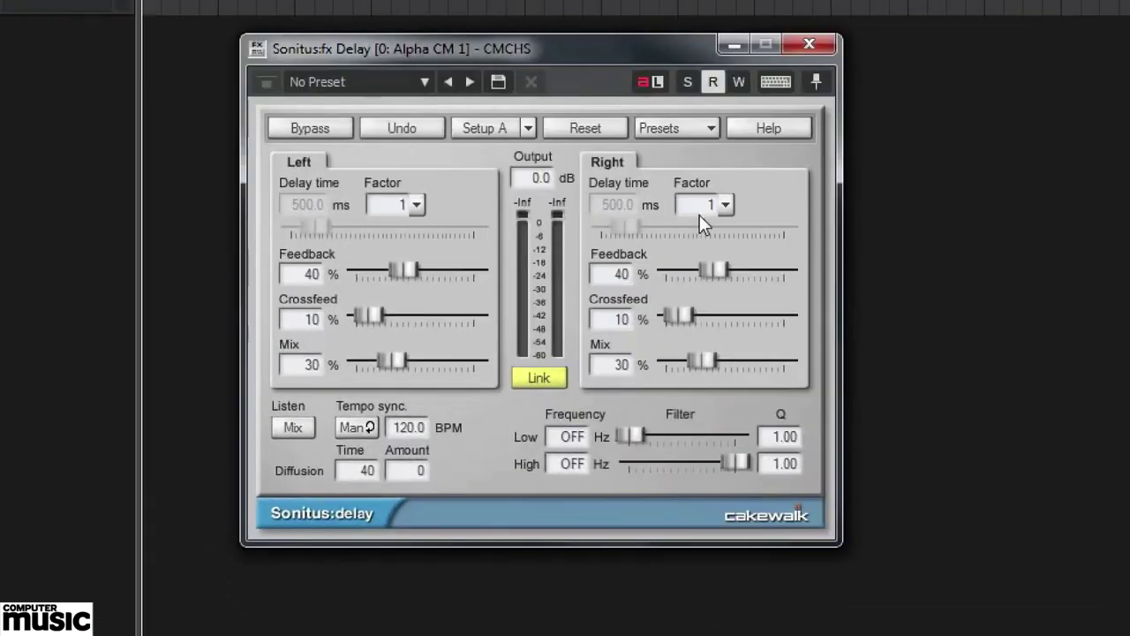
- Load the Short Rhythmic Delay 1 preset, drop Mix to 16%, and close the delay window
left_click(709, 124)
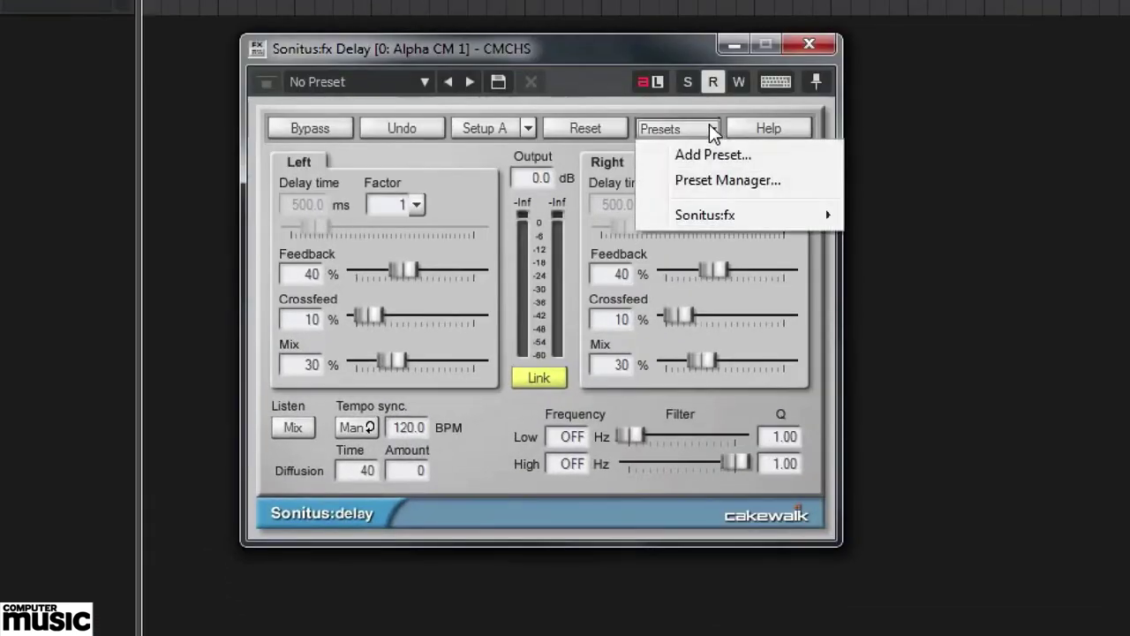
mouse_move(740, 212)
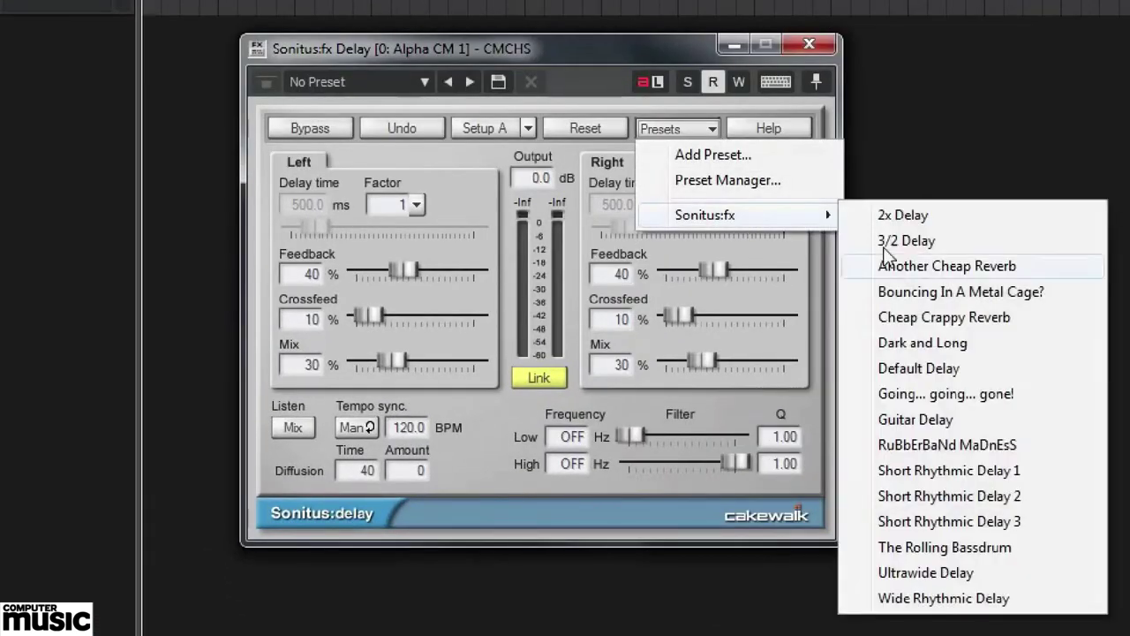
left_click(965, 471)
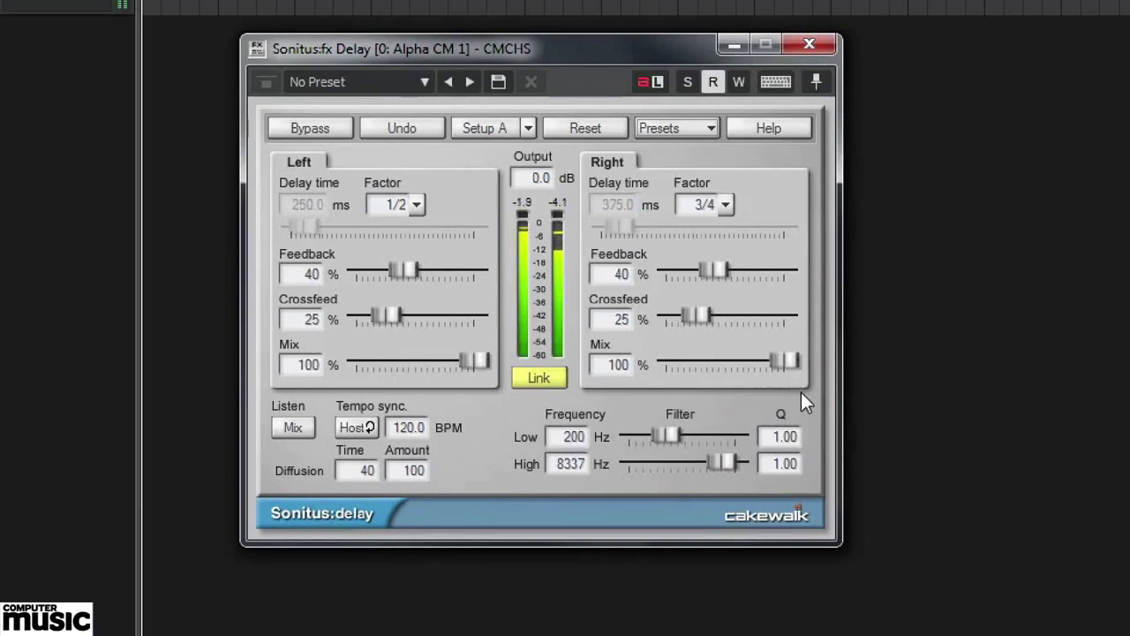
left_click_drag(783, 361, 686, 361)
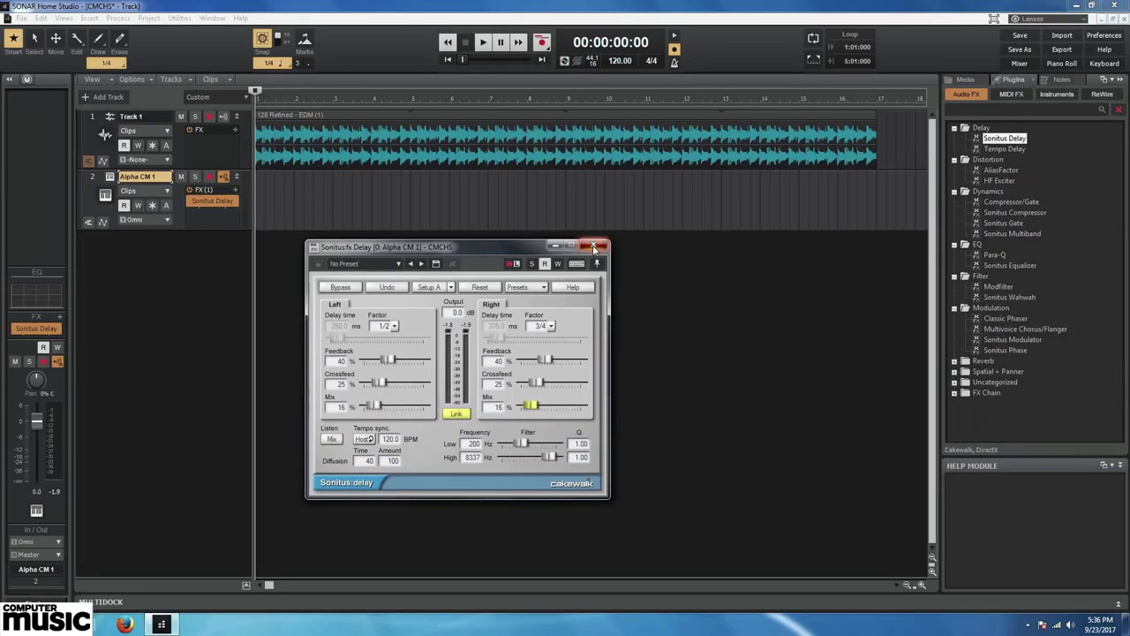
left_click(706, 143)
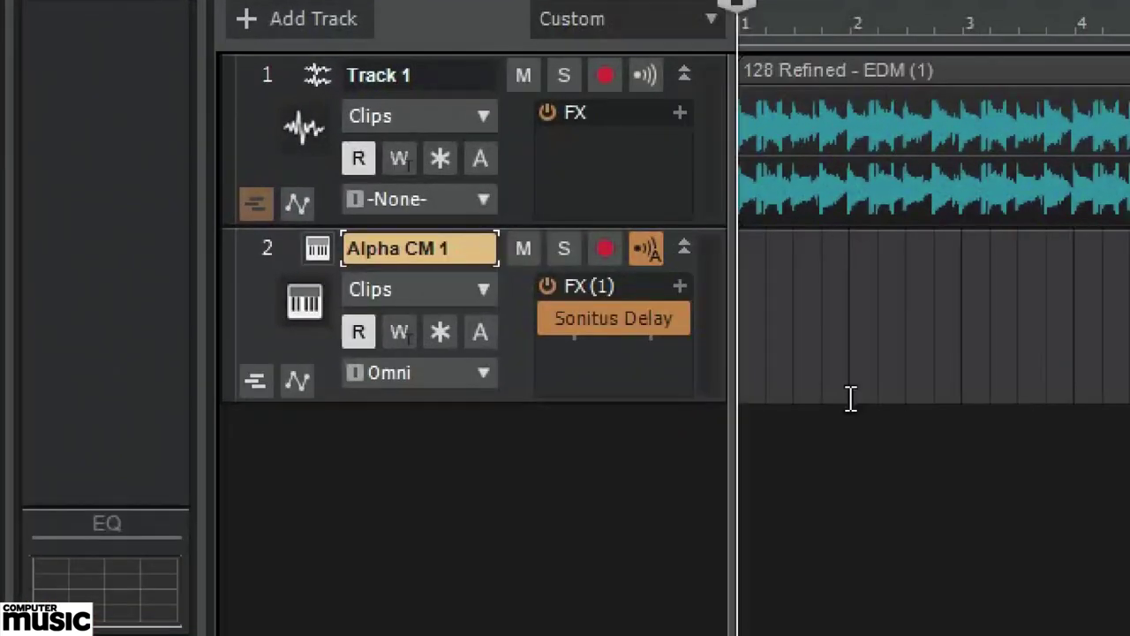
- Record-arm the Alpha CM 1 track and start recording a MIDI performance
left_click(613, 255)
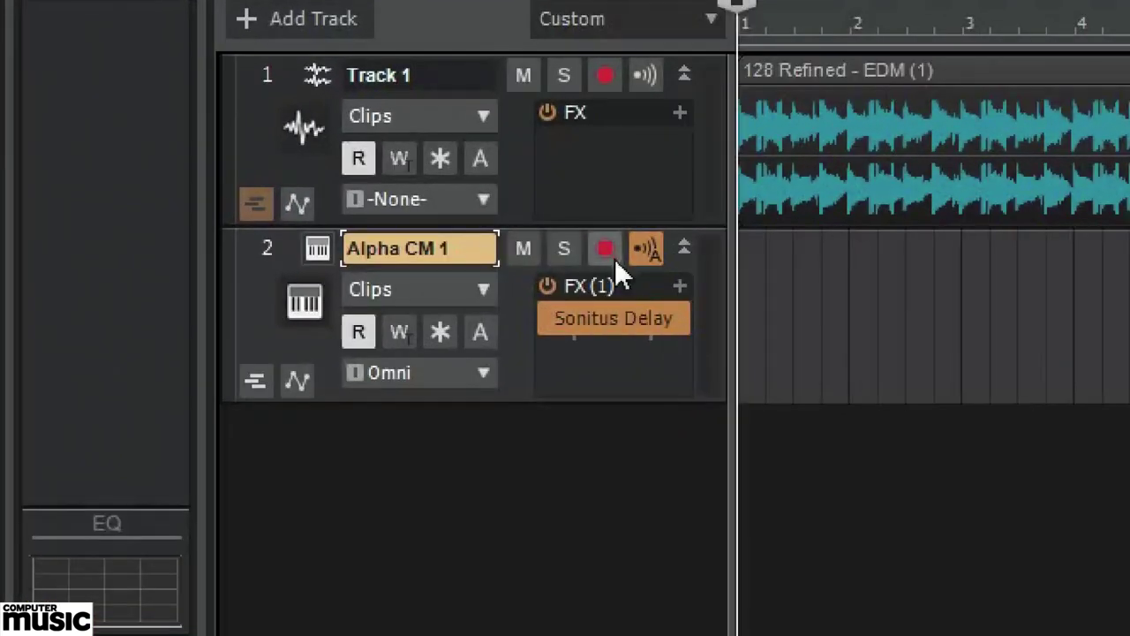
left_click(606, 248)
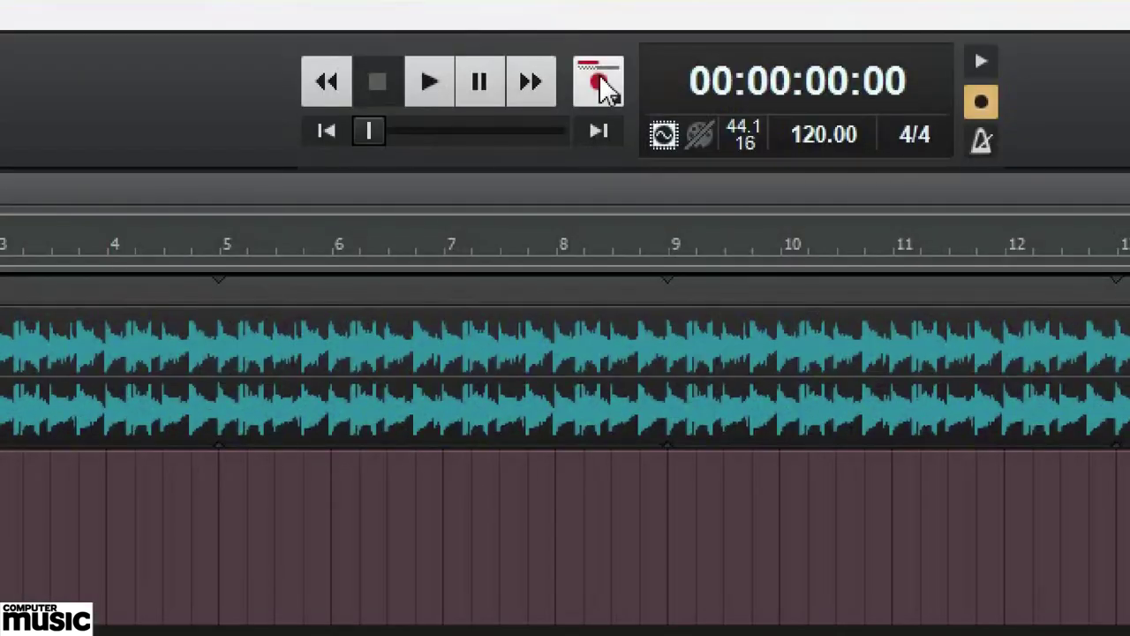
left_click(599, 74)
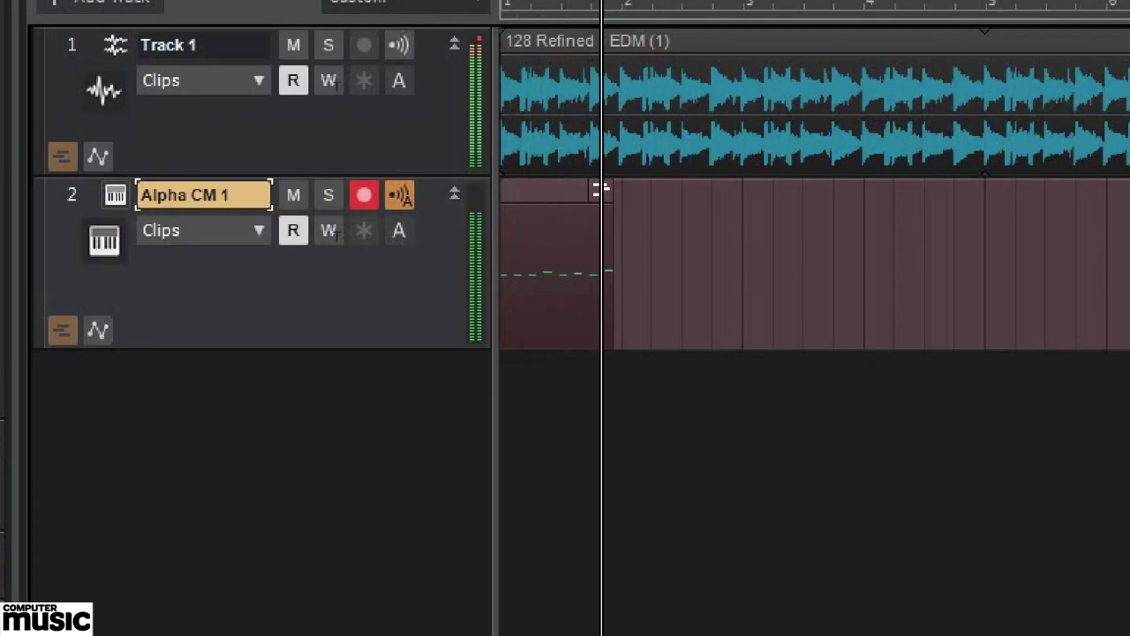
- Stop recording, trim the clip to bar 2, make it a groove-clip loop, and extend it to bar 9
key("space")
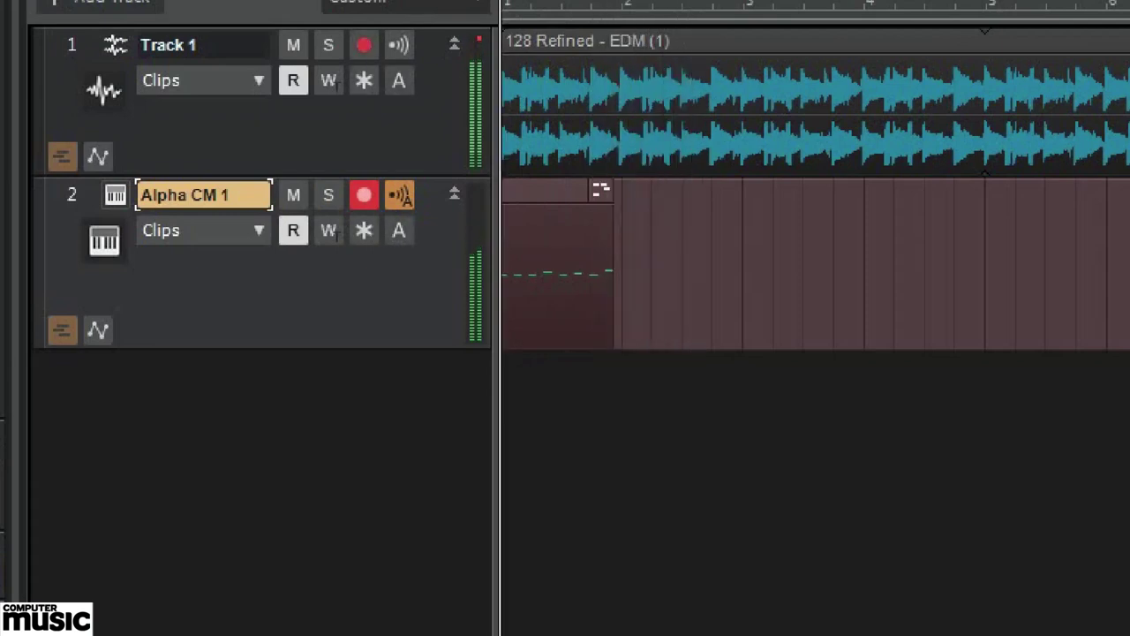
left_click_drag(611, 318, 620, 317)
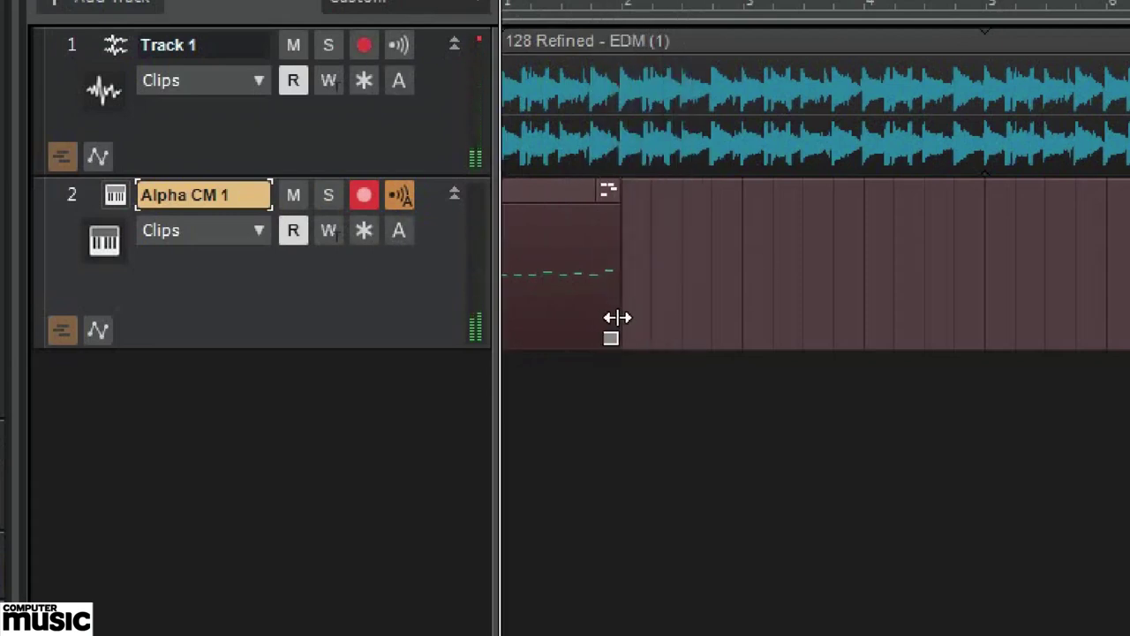
left_click(565, 340)
right_click(561, 330)
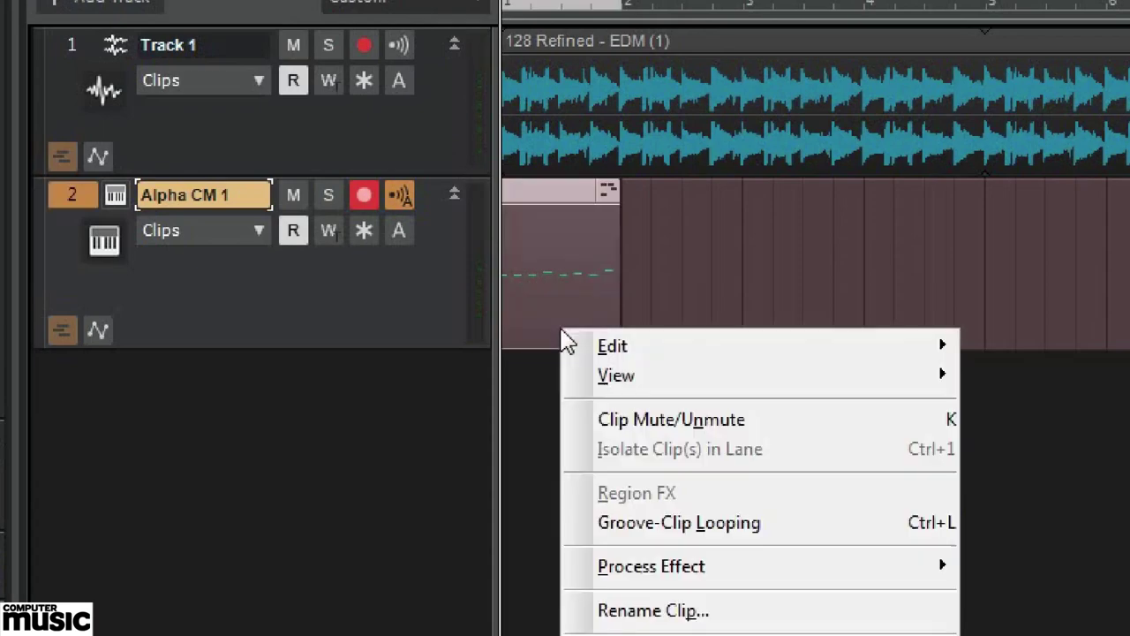
left_click(668, 523)
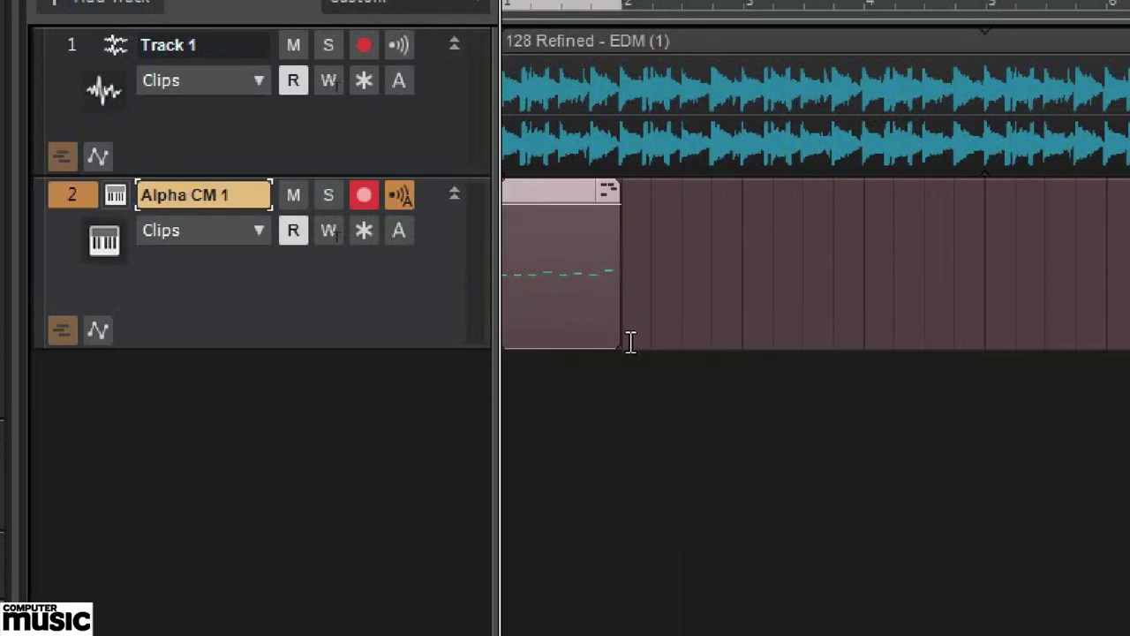
left_click_drag(618, 325, 652, 229)
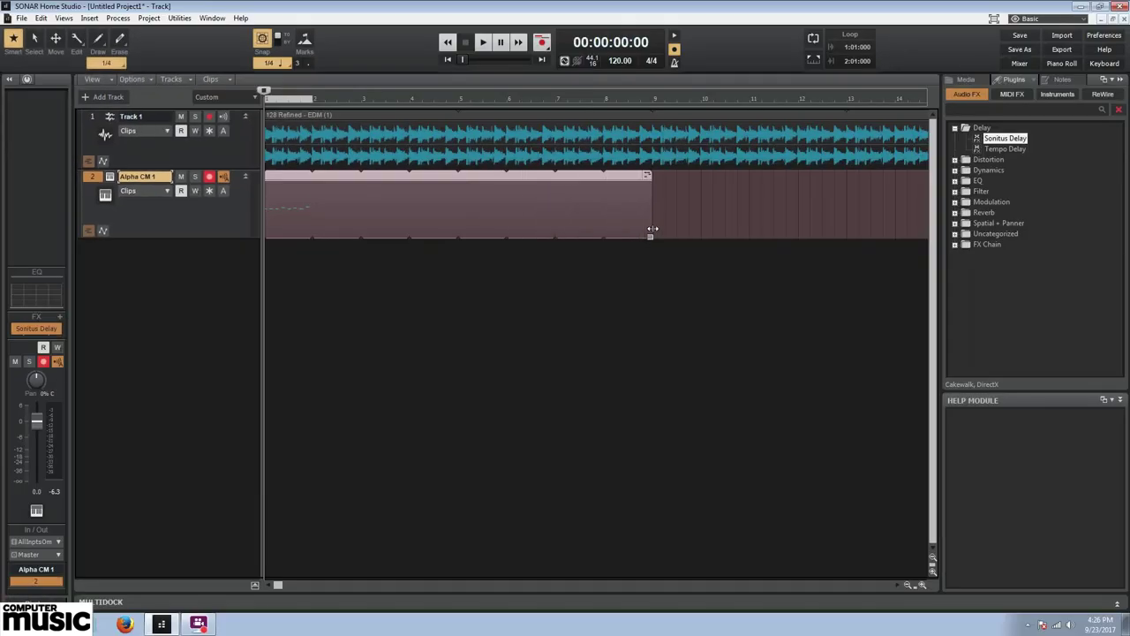